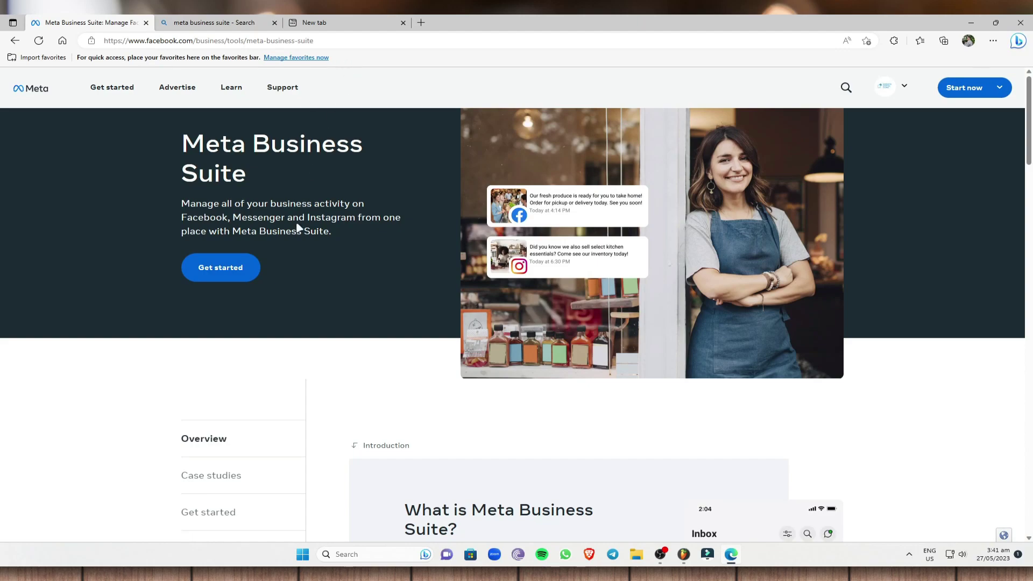
- In a new Edge tab, type 'meta' and go to the Meta Business Suite home suggestion
{"action": "left_click", "coordinate": [421, 23]}
{"action": "type", "text": "fa"}
{"action": "key", "text": "BackSpace"}
{"action": "key", "text": "BackSpace"}
{"action": "type", "text": "met"}
{"action": "key", "text": "BackSpace"}
{"action": "key", "text": "BackSpace"}
{"action": "key", "text": "BackSpace"}
{"action": "key", "text": "BackSpace"}
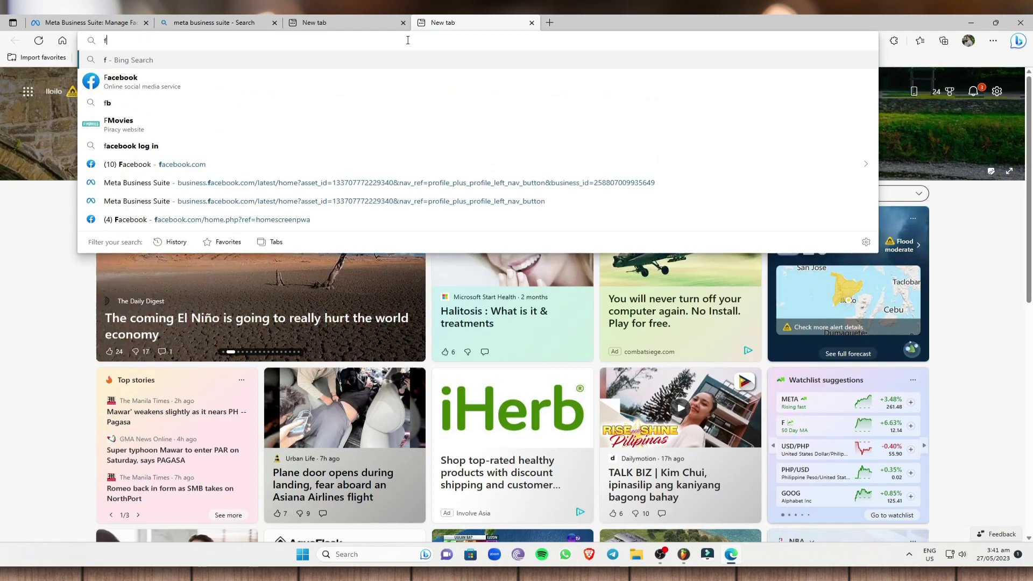
{"action": "type", "text": "meta"}
{"action": "left_click", "coordinate": [215, 209]}
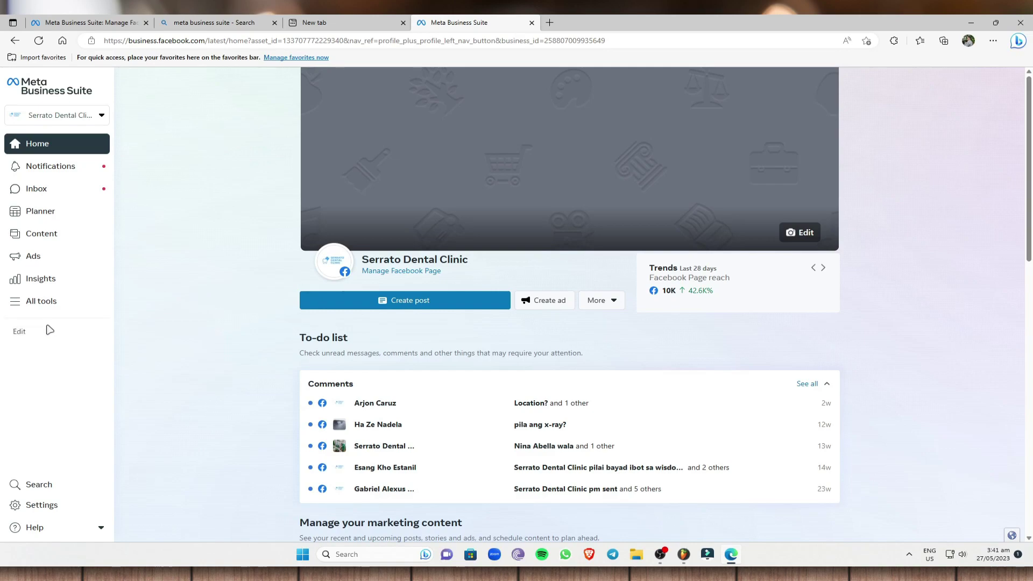
- Look over the menu tool selection and close it without changes
{"action": "left_click", "coordinate": [23, 332]}
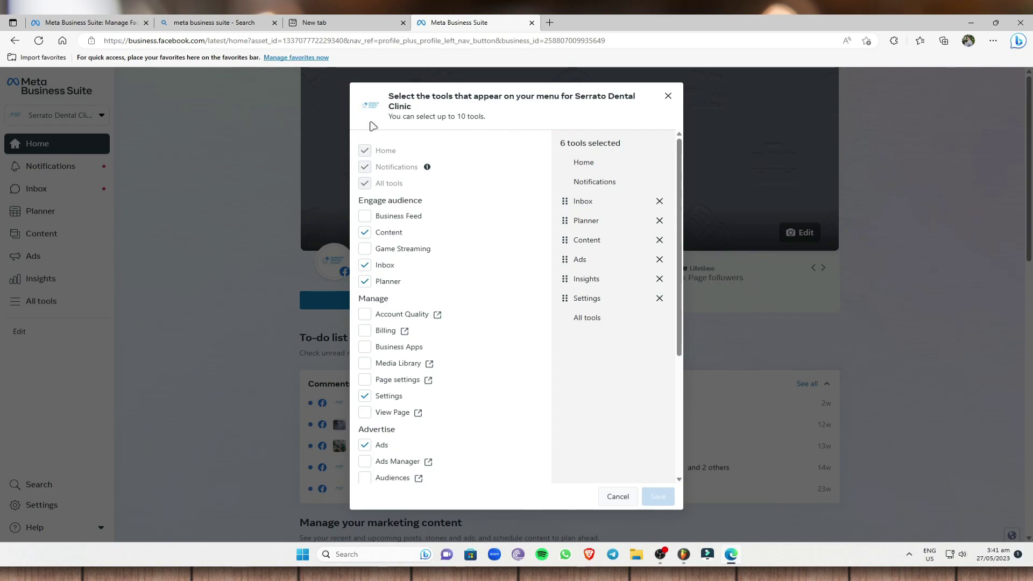
{"action": "mouse_move", "coordinate": [387, 151]}
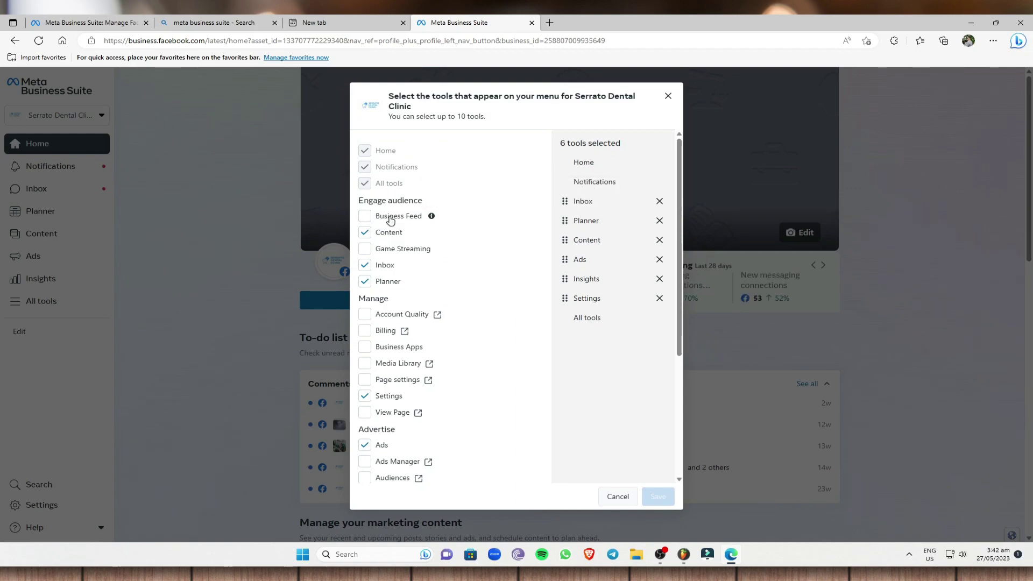
{"action": "left_click", "coordinate": [73, 311]}
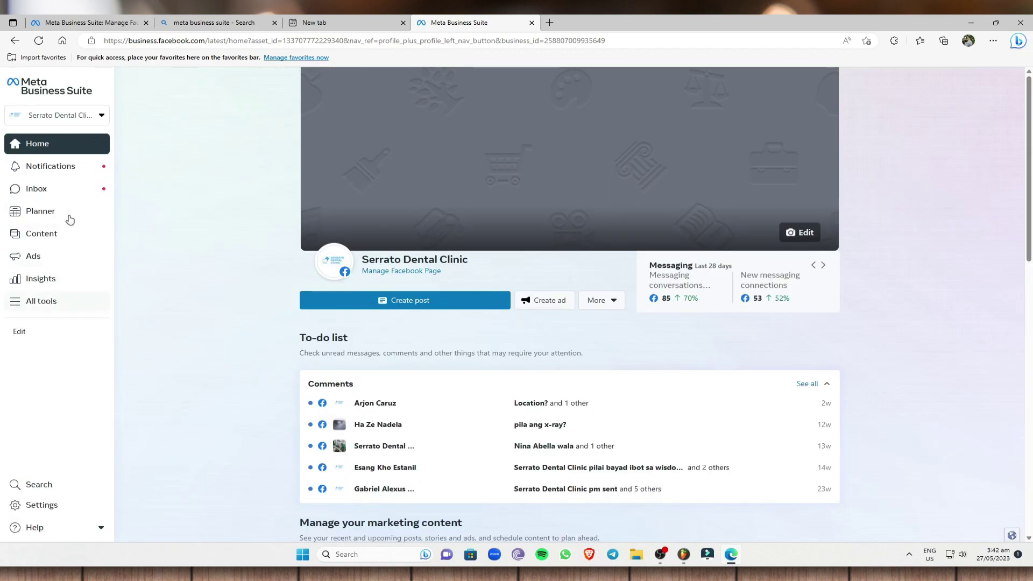
- Add Business Feed, Account Quality, Billing and Business Apps to the menu tools and save
{"action": "left_click", "coordinate": [42, 335]}
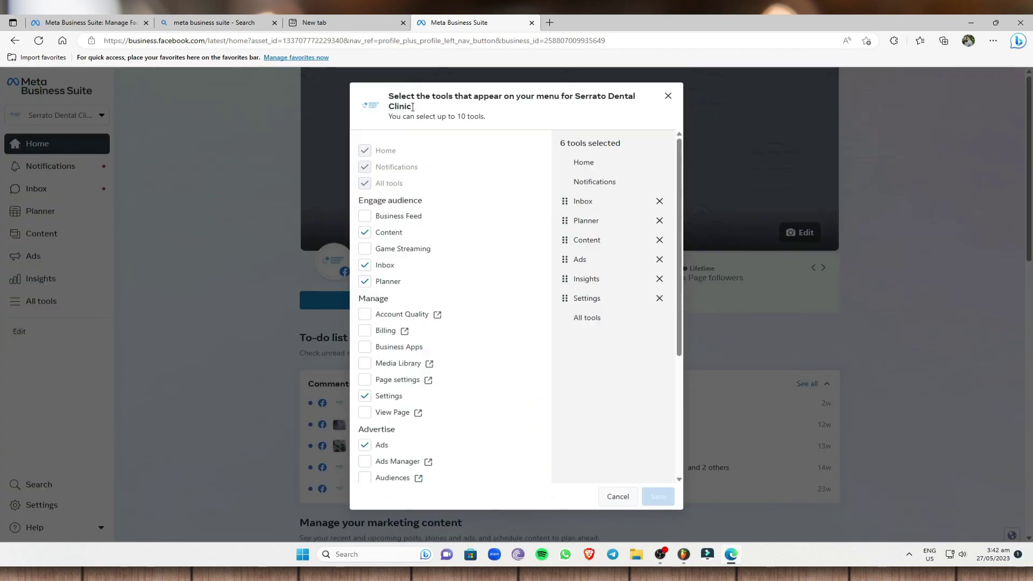
{"action": "left_click", "coordinate": [365, 216]}
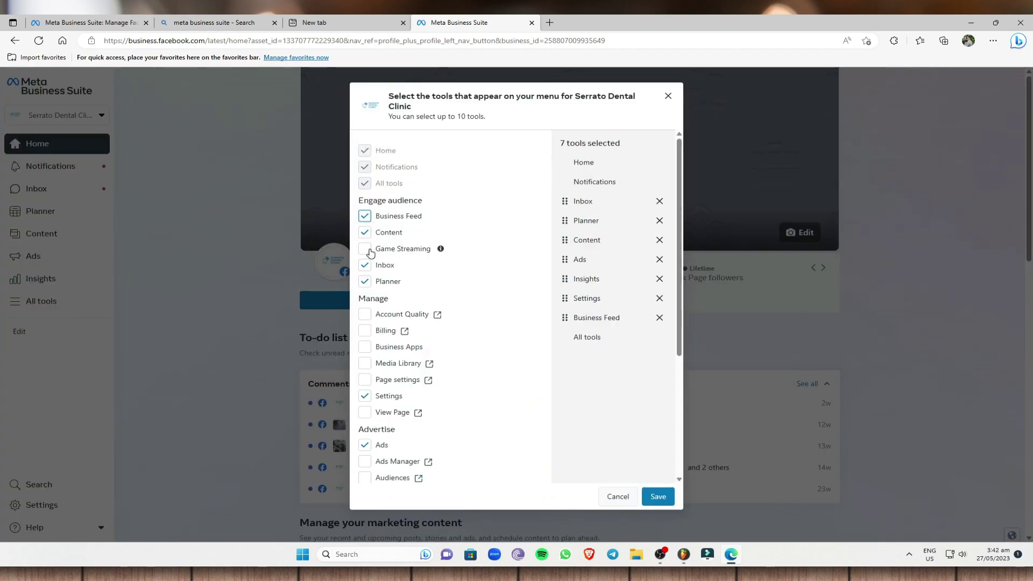
{"action": "scroll", "coordinate": [375, 296], "scroll_direction": "down", "scroll_amount": 1}
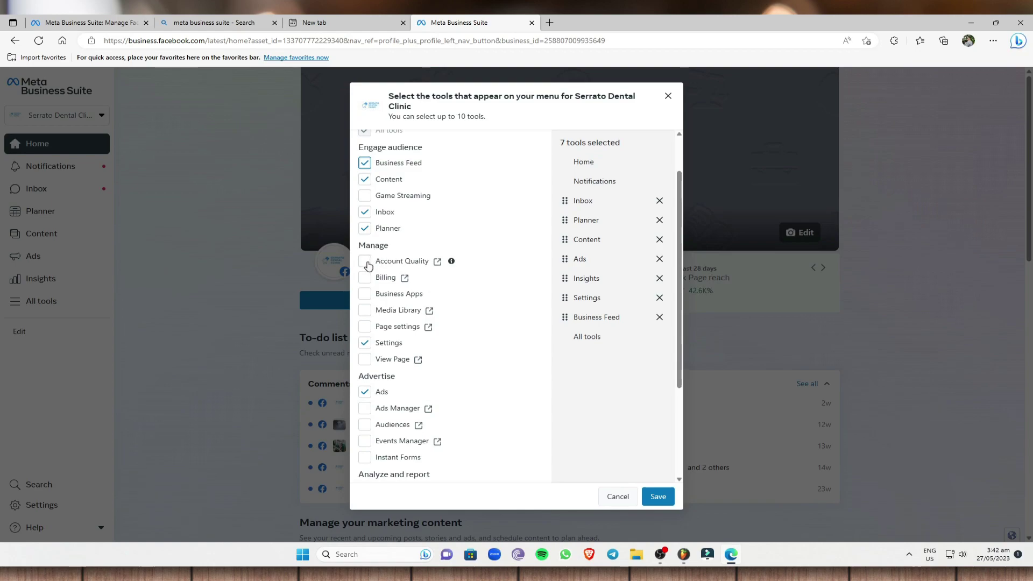
{"action": "left_click", "coordinate": [365, 261]}
{"action": "left_click", "coordinate": [366, 278]}
{"action": "left_click", "coordinate": [365, 294]}
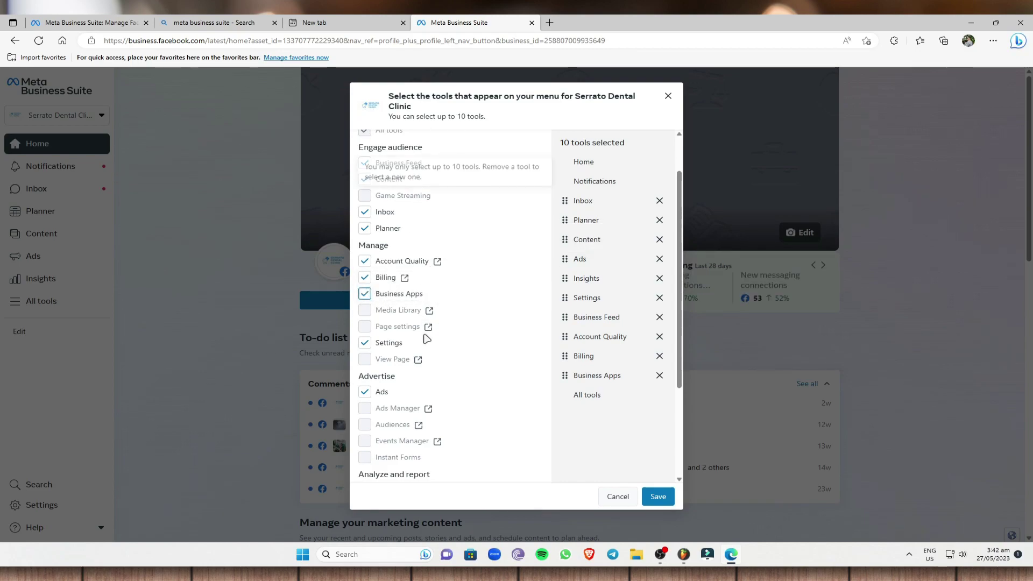
{"action": "scroll", "coordinate": [422, 326], "scroll_direction": "down", "scroll_amount": 3}
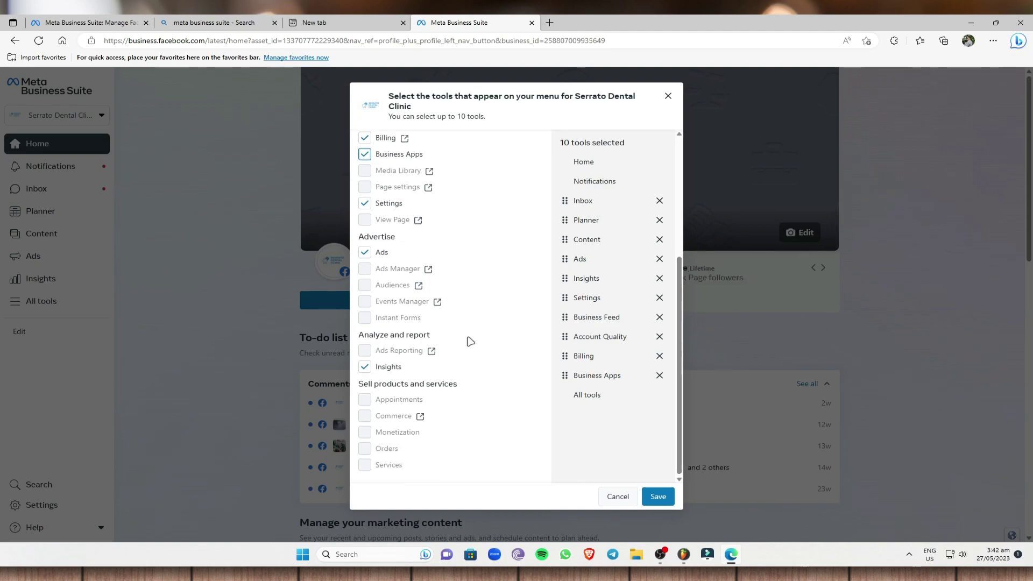
{"action": "scroll", "coordinate": [508, 304], "scroll_direction": "up", "scroll_amount": 4}
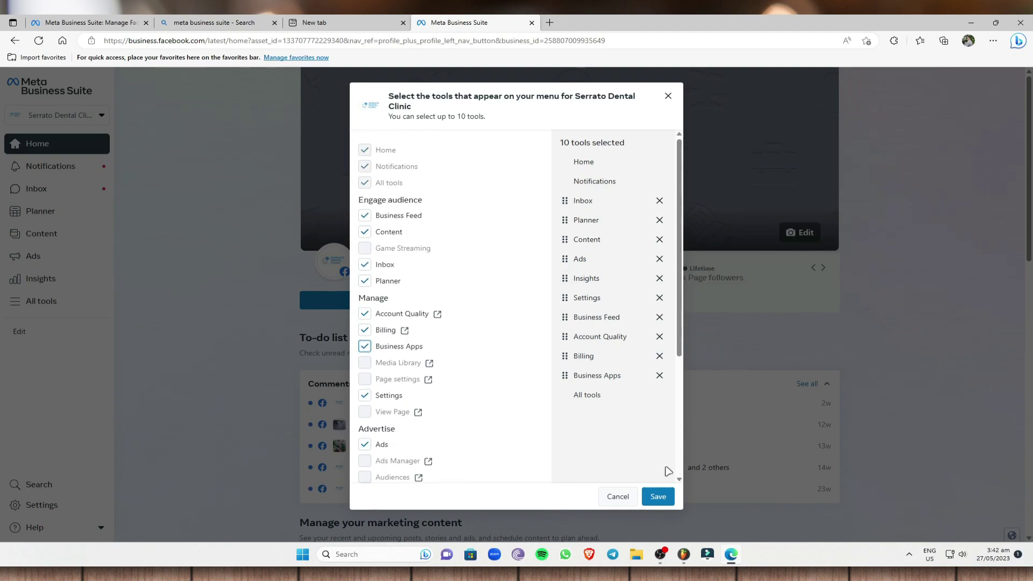
{"action": "left_click", "coordinate": [30, 327]}
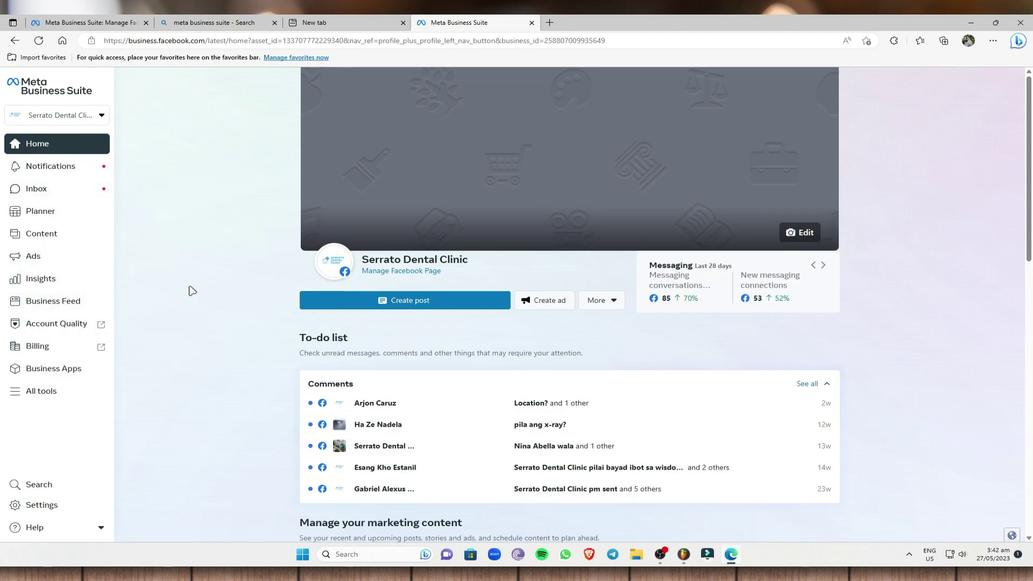
- Open Account Quality in a new tab and switch to its Account Overview page
{"action": "left_click", "coordinate": [76, 325]}
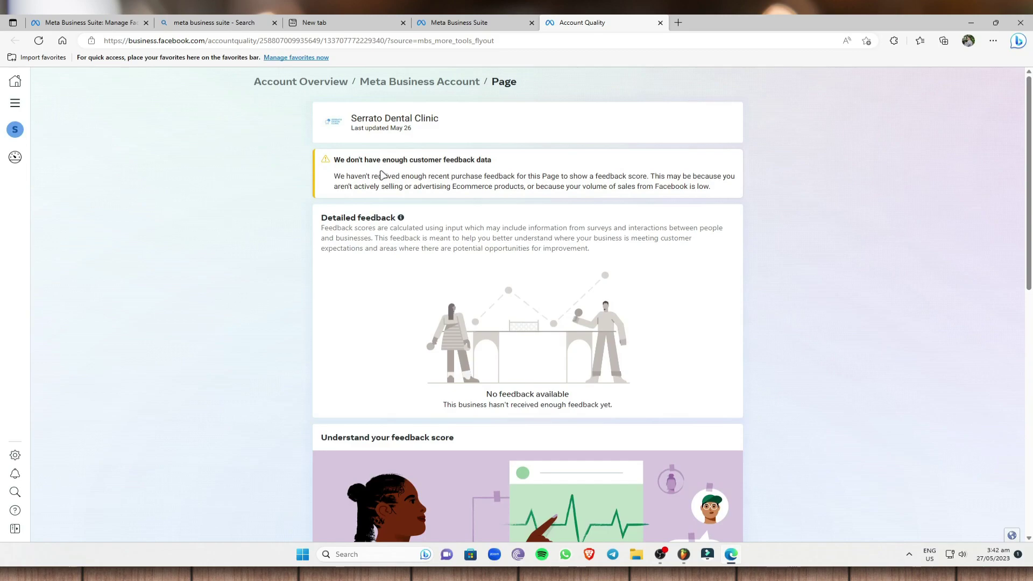
{"action": "left_click_drag", "start_coordinate": [335, 159], "coordinate": [513, 160]}
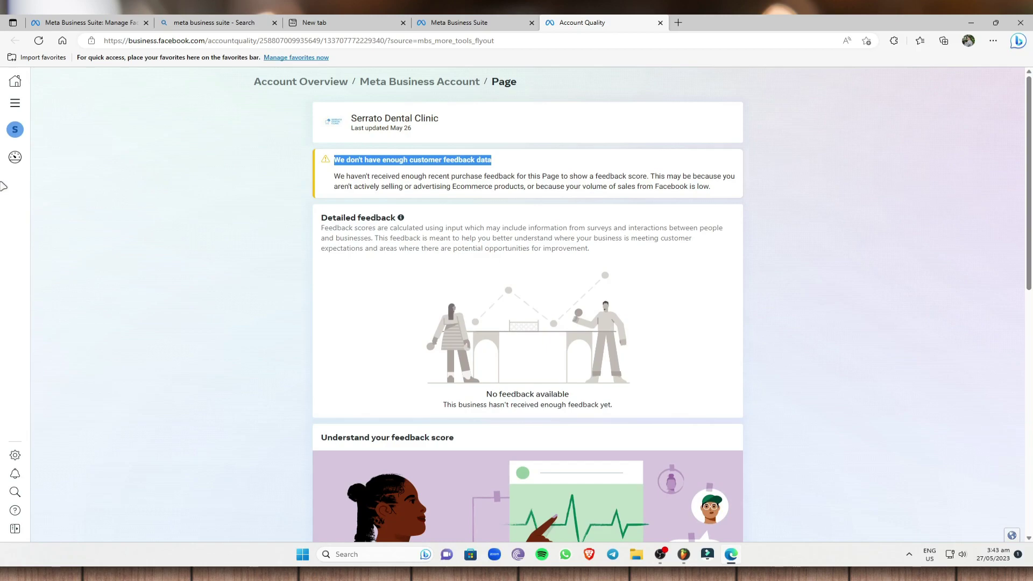
{"action": "mouse_move", "coordinate": [32, 153]}
{"action": "left_click", "coordinate": [87, 153]}
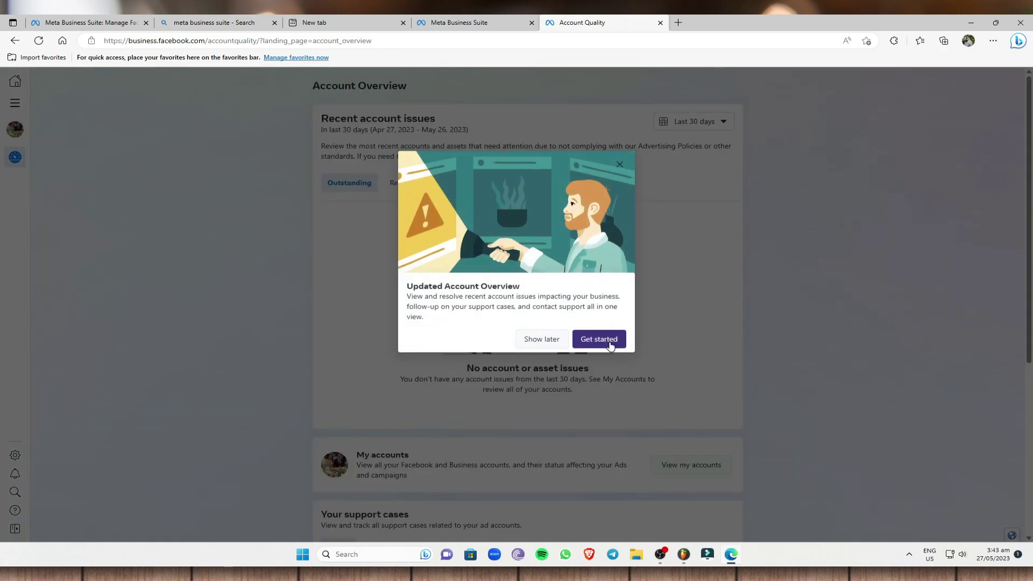
- Step through the Account Overview tour with Get started and Next, then close the final tip
{"action": "left_click", "coordinate": [611, 345]}
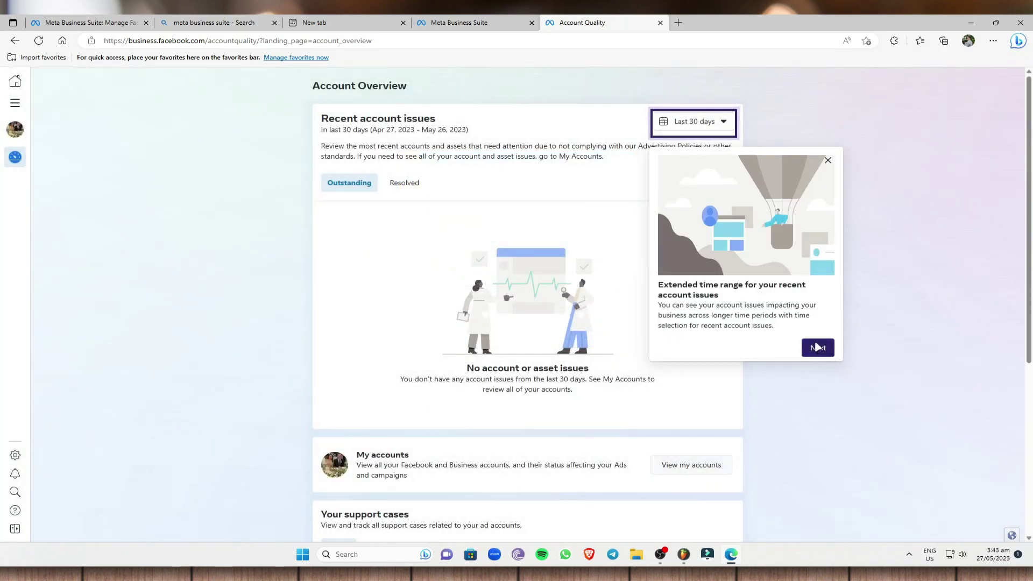
{"action": "left_click", "coordinate": [816, 348]}
{"action": "left_click", "coordinate": [829, 260]}
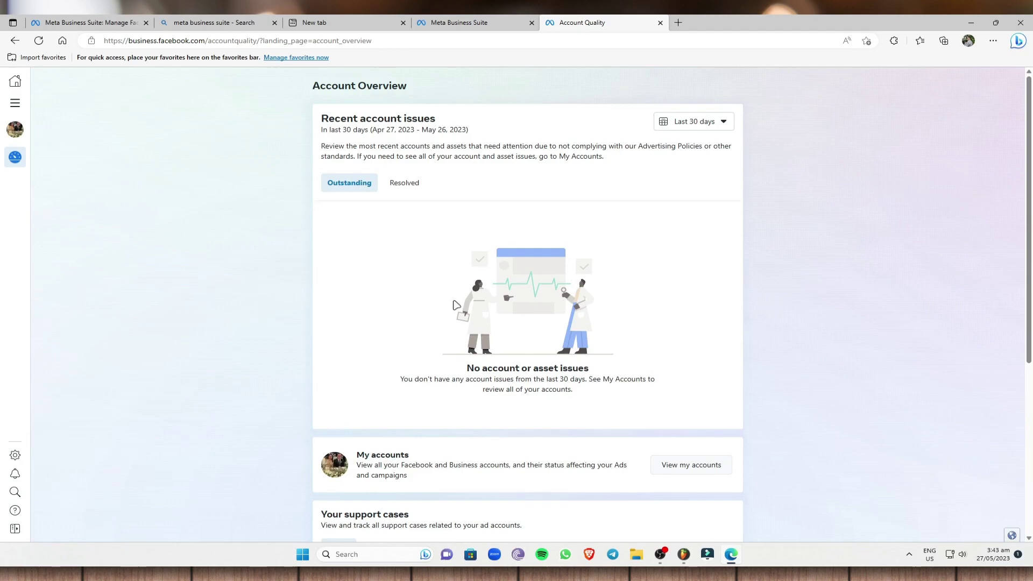
- Switch to the Mic Business account's overview, then go back to the Business Suite tab
{"action": "left_click", "coordinate": [18, 129]}
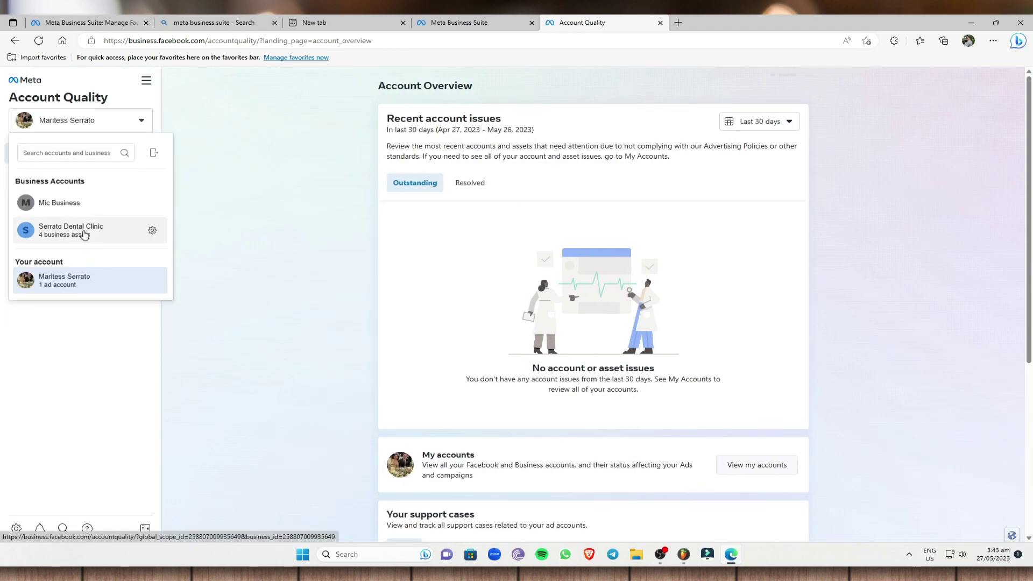
{"action": "left_click", "coordinate": [75, 206]}
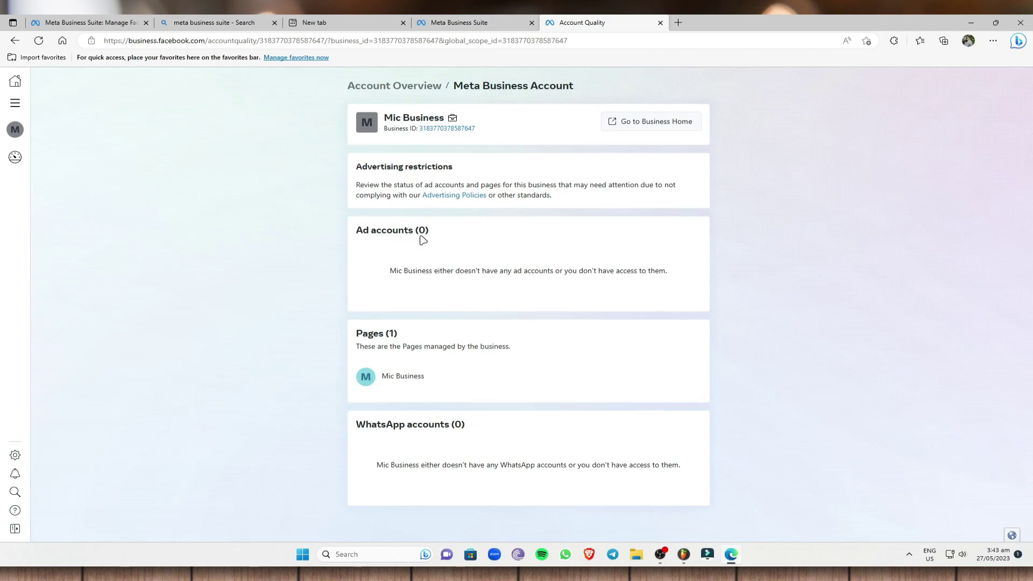
{"action": "left_click", "coordinate": [449, 23]}
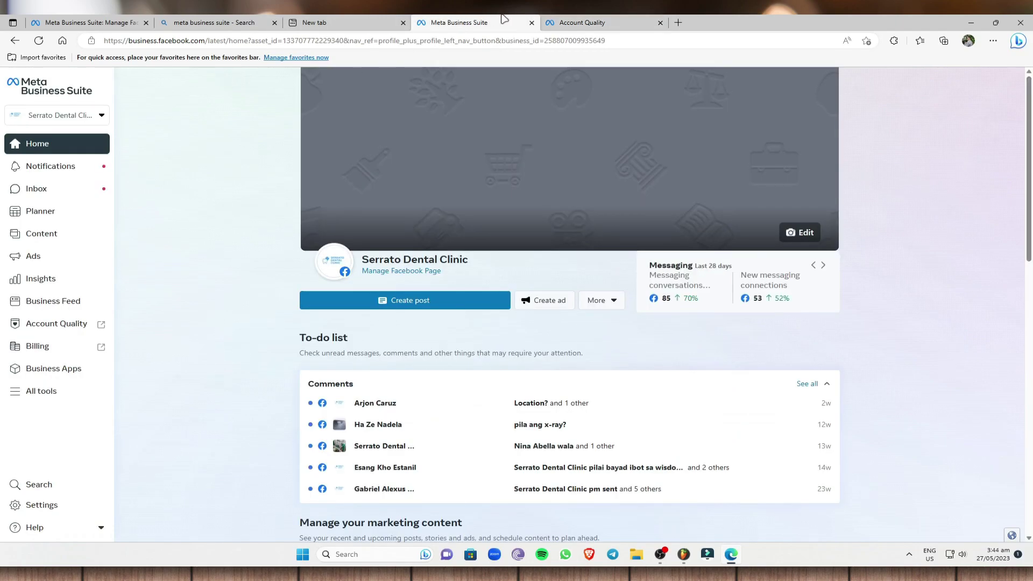
- Begin a business account named 'My B' with partial contact names, then dismiss the form
{"action": "left_click", "coordinate": [102, 117]}
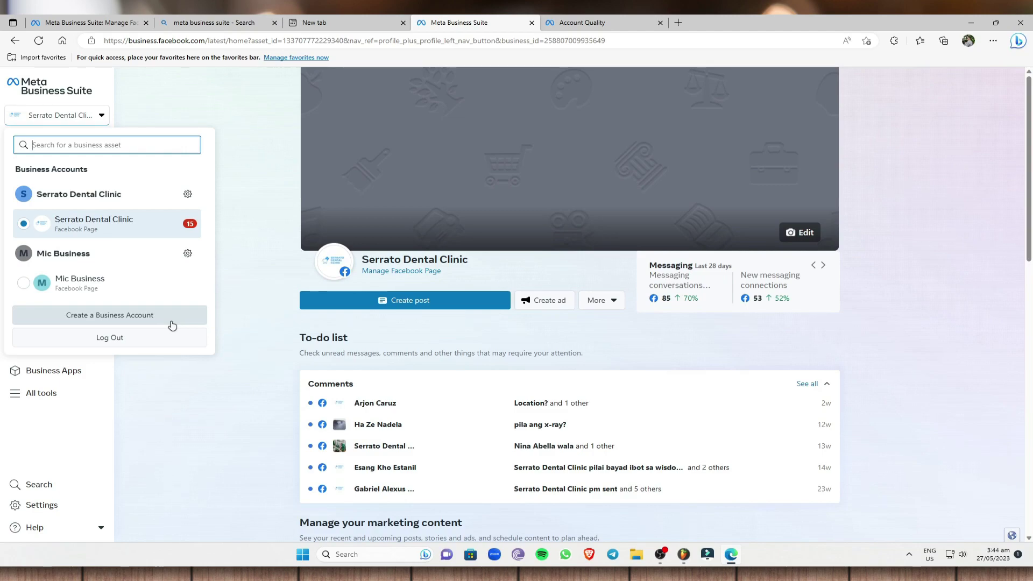
{"action": "left_click", "coordinate": [131, 316]}
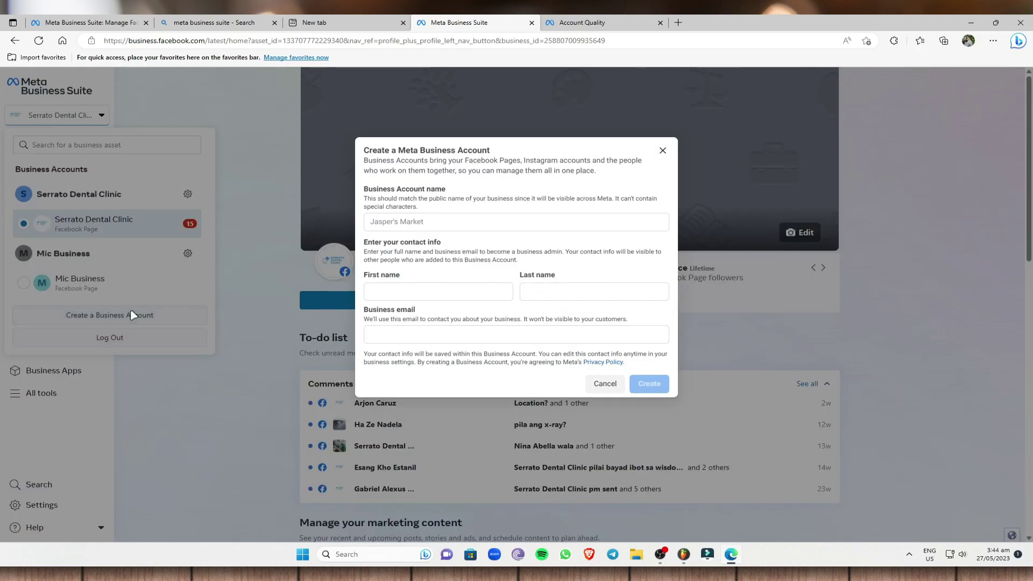
{"action": "left_click", "coordinate": [449, 222]}
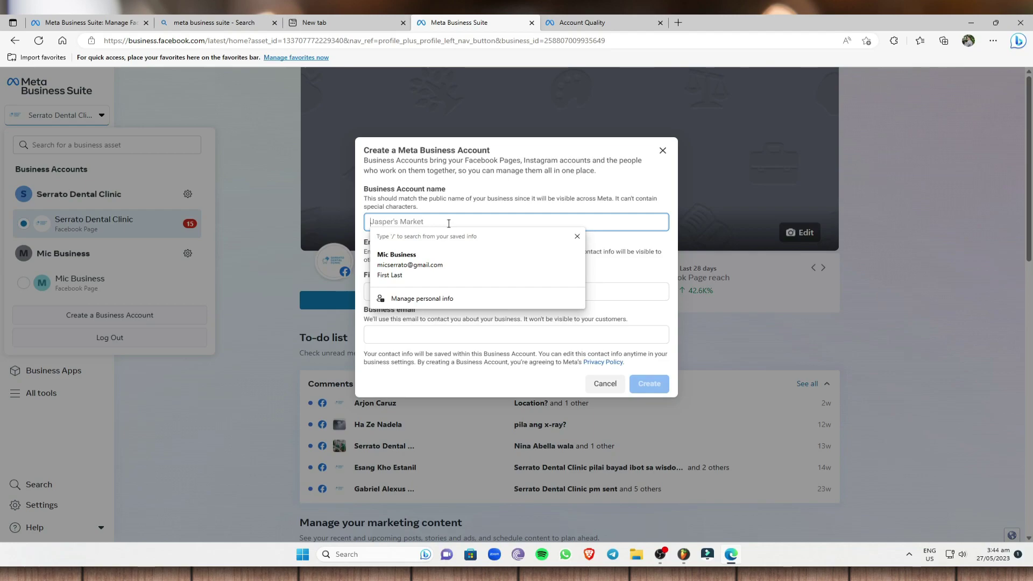
{"action": "type", "text": "My B Account"}
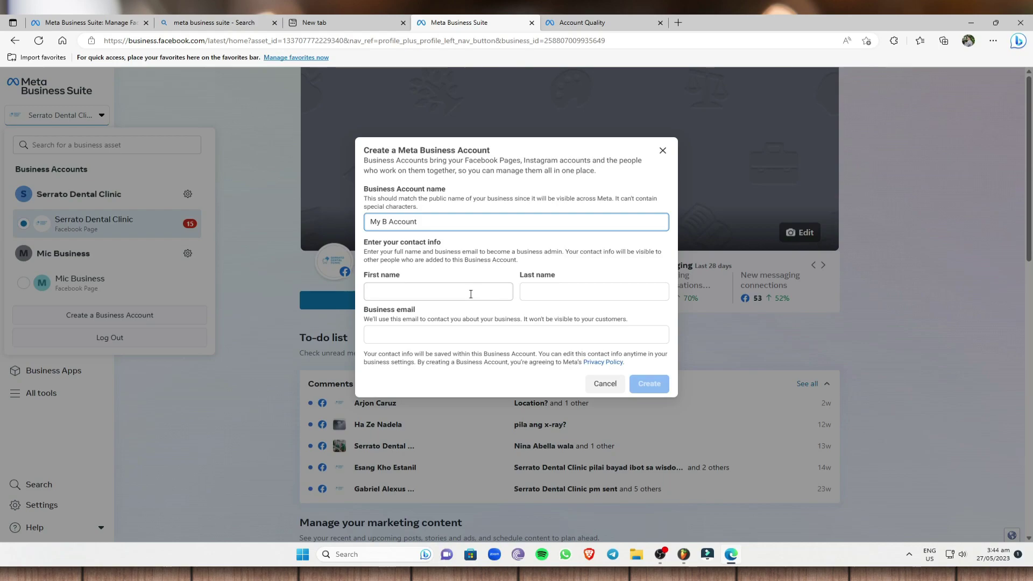
{"action": "left_click", "coordinate": [450, 290]}
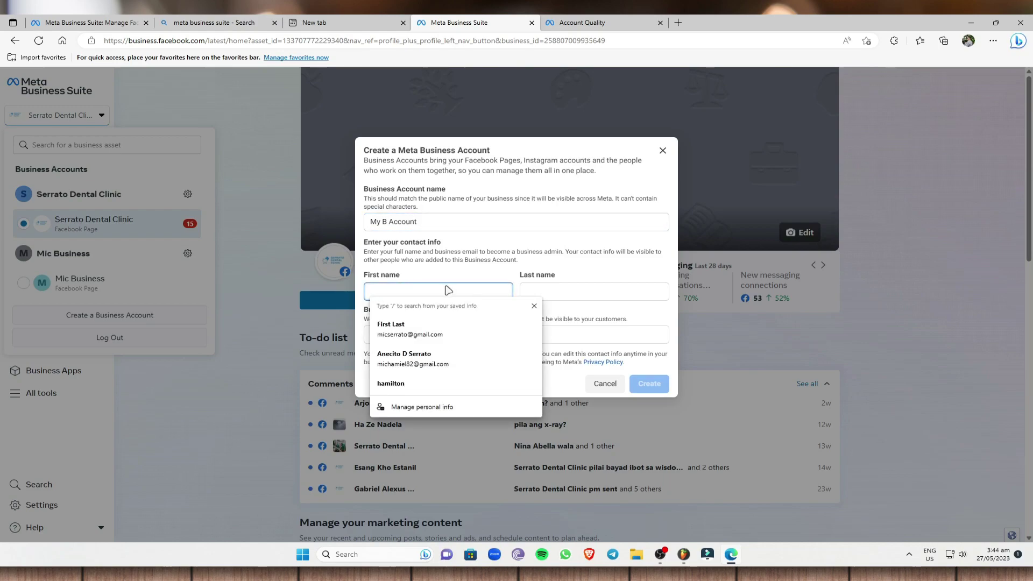
{"action": "type", "text": "mw"}
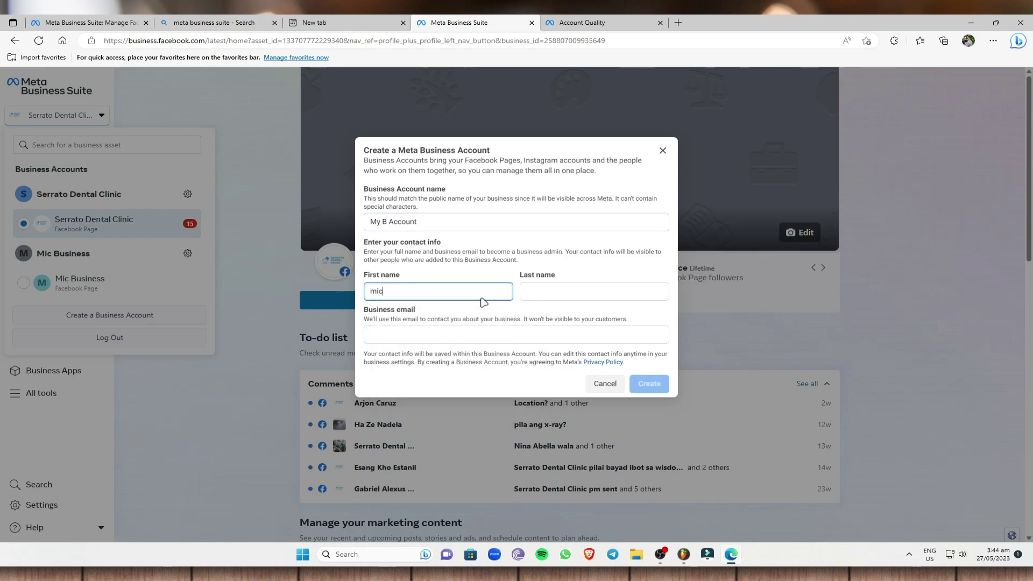
{"action": "left_click", "coordinate": [526, 293]}
{"action": "type", "text": "ser"}
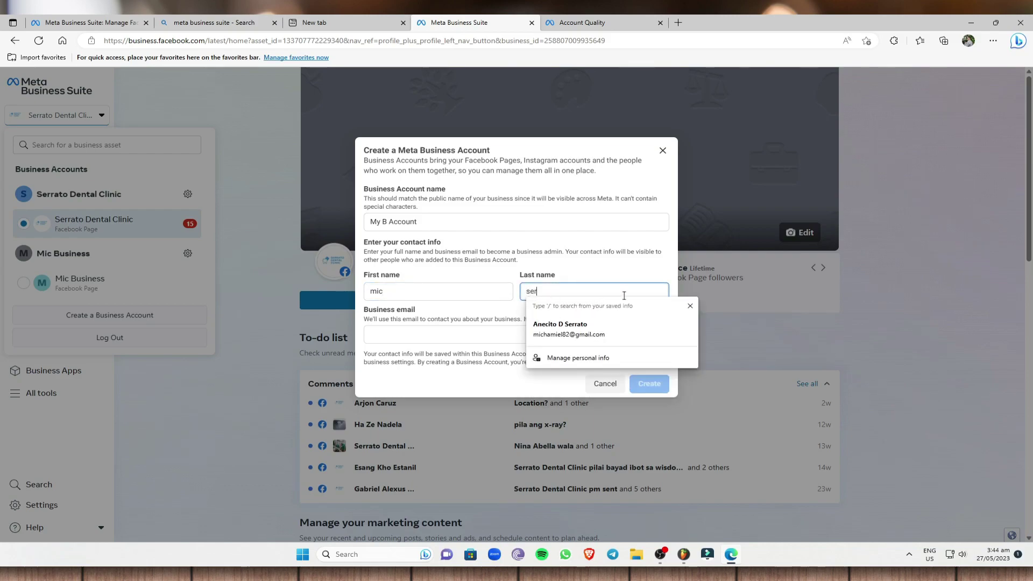
{"action": "left_click", "coordinate": [604, 384]}
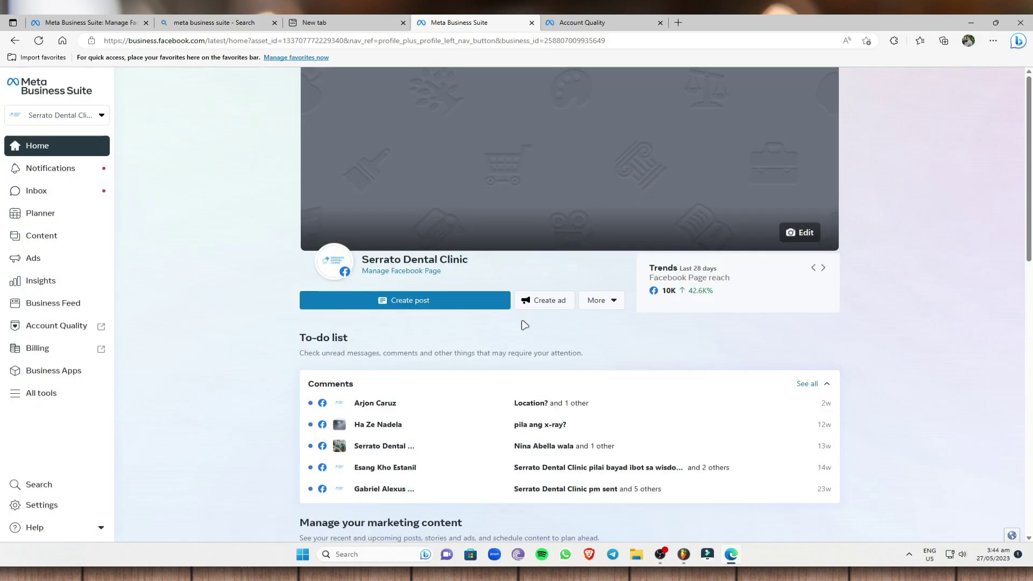
{"action": "left_click", "coordinate": [90, 120]}
- Create business account 'MJ Bu' with names firstn and lastn and the saved business email
{"action": "left_click", "coordinate": [110, 315]}
{"action": "left_click", "coordinate": [428, 222]}
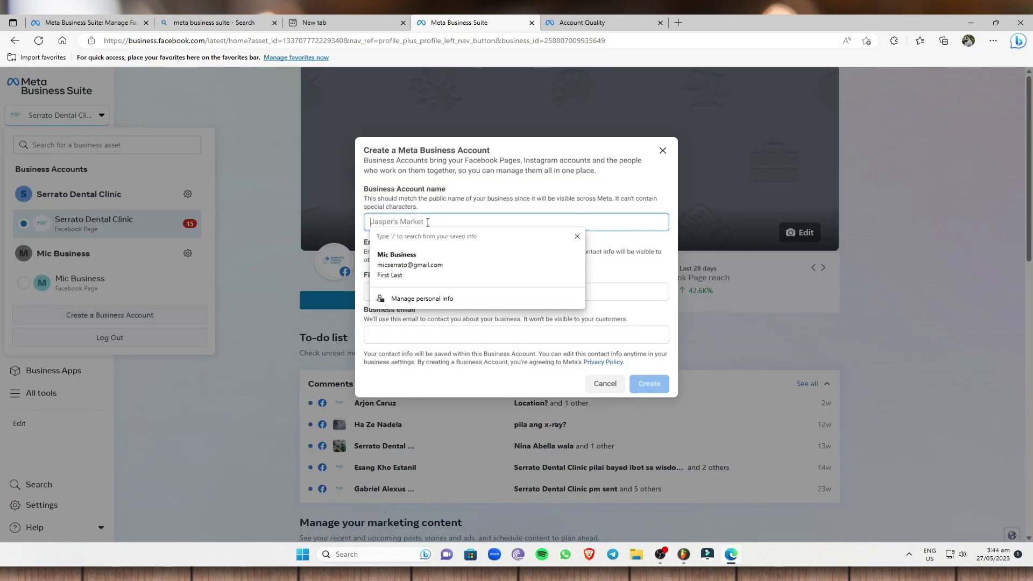
{"action": "type", "text": "J "}
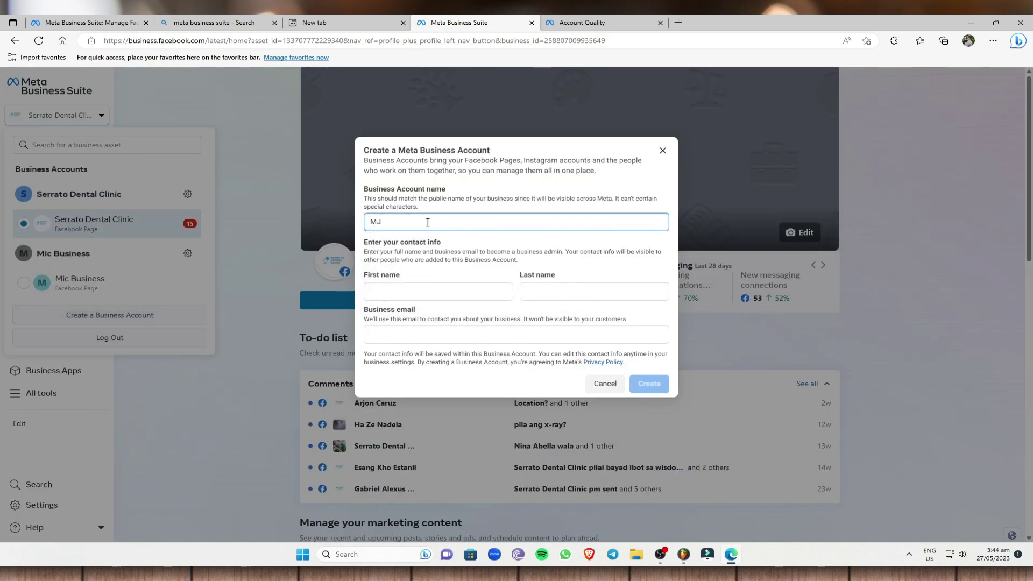
{"action": "type", "text": "Bu"}
{"action": "left_click", "coordinate": [438, 289]}
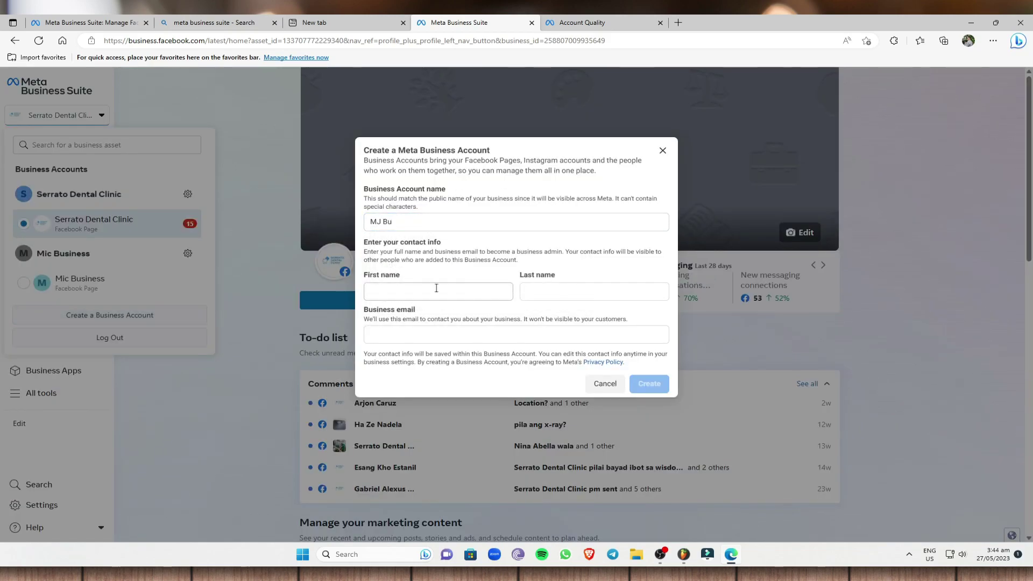
{"action": "type", "text": "first"}
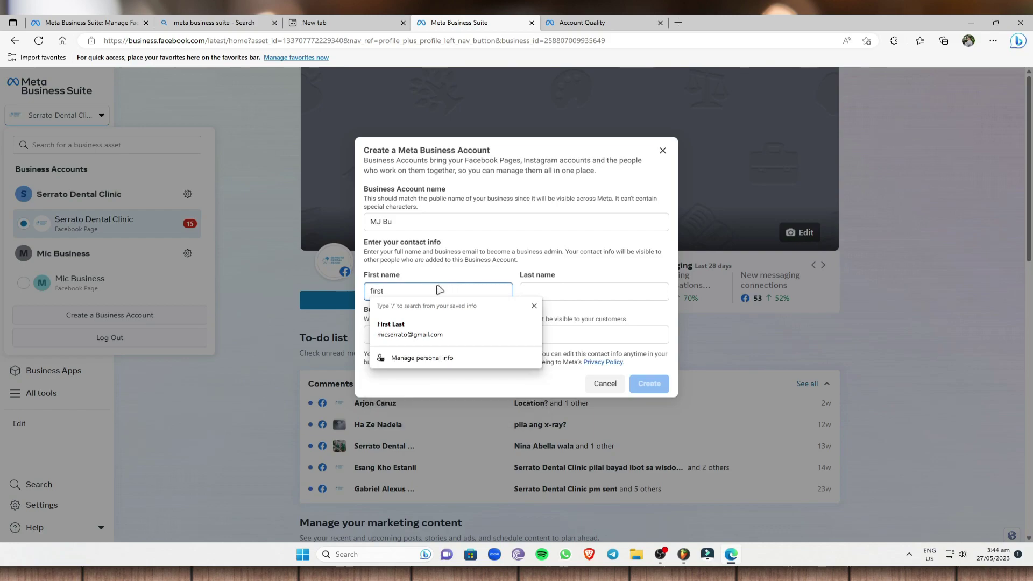
{"action": "type", "text": "n"}
{"action": "key", "text": "Tab"}
{"action": "type", "text": "lastn"}
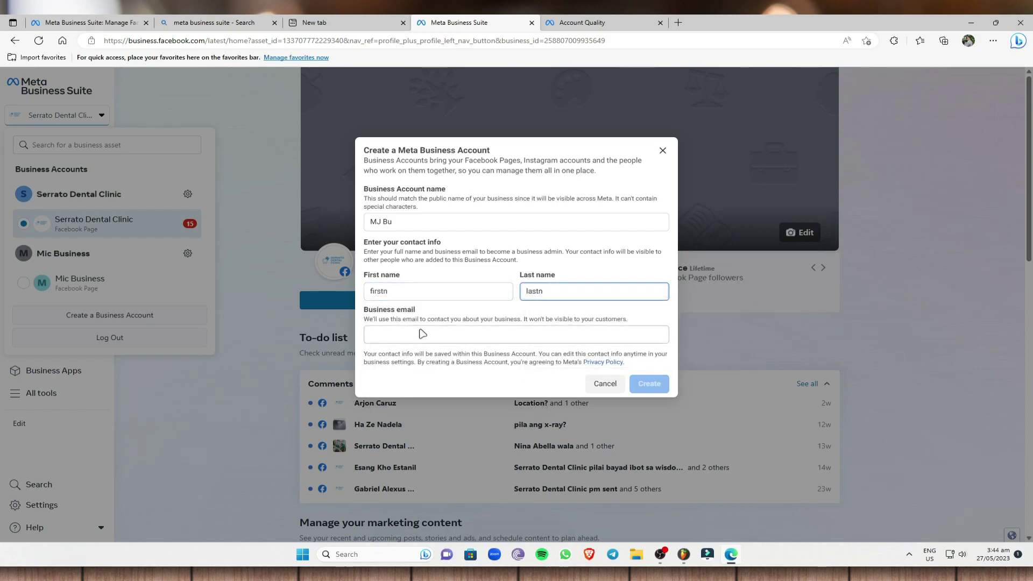
{"action": "left_click", "coordinate": [416, 334]}
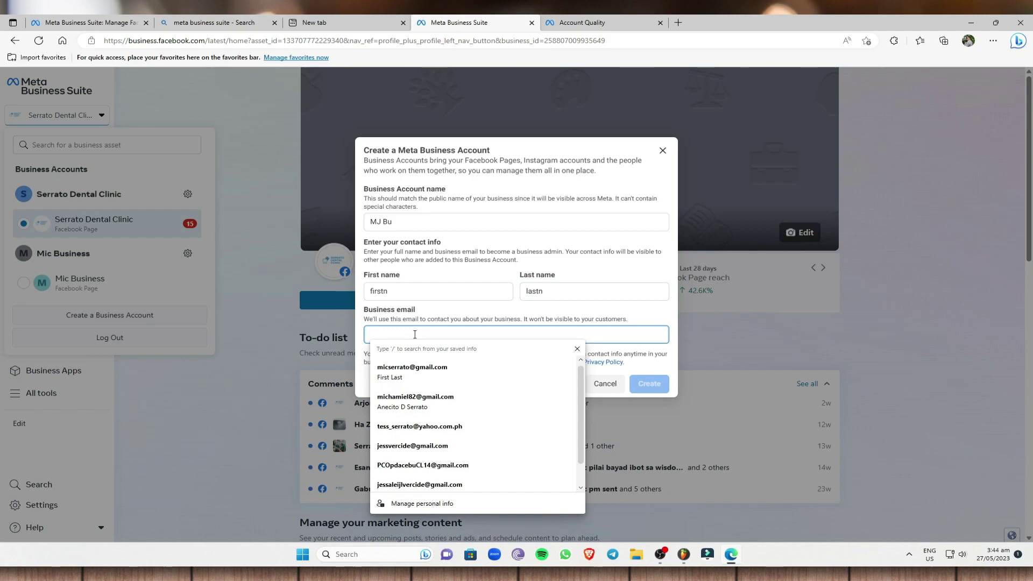
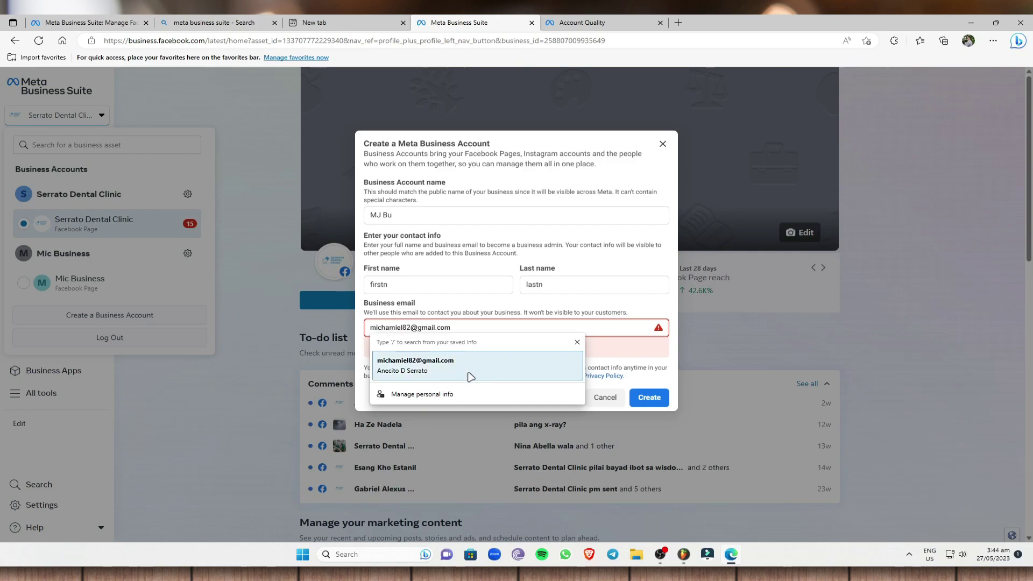
{"action": "left_click", "coordinate": [468, 370]}
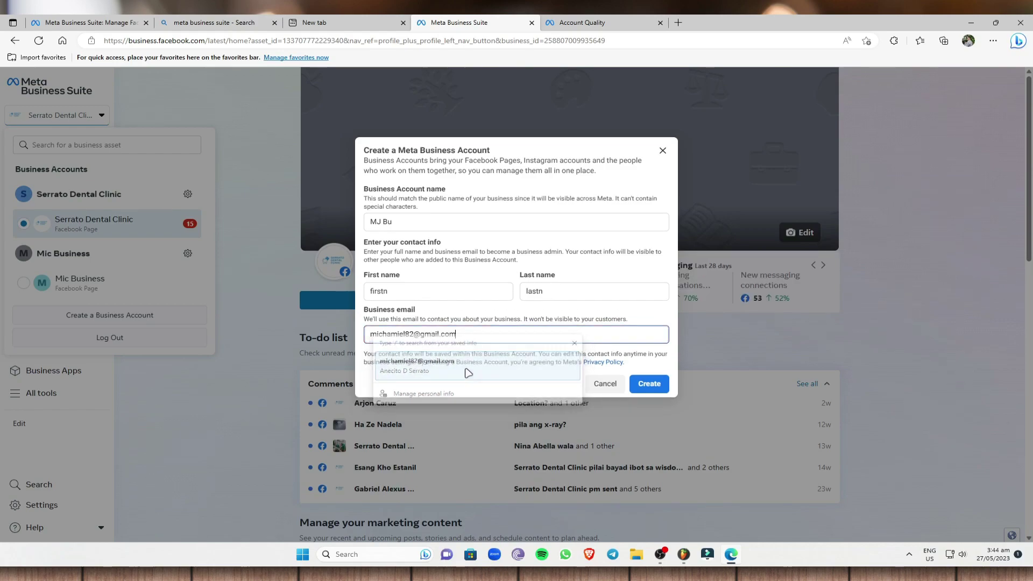
{"action": "left_click", "coordinate": [658, 385]}
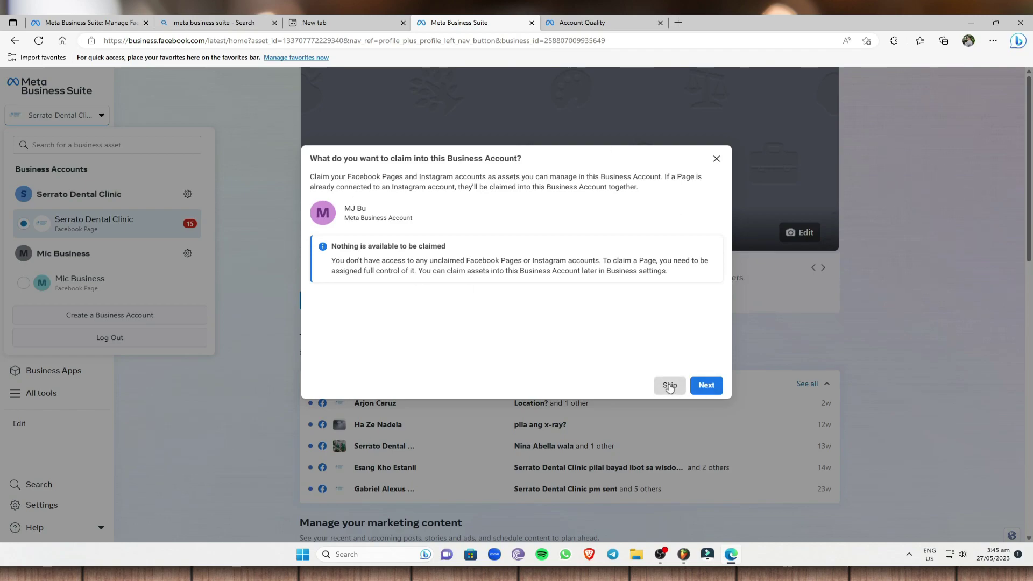
- Skip the claim-assets step since nothing is available to be claimed
{"action": "left_click_drag", "start_coordinate": [330, 247], "coordinate": [474, 249]}
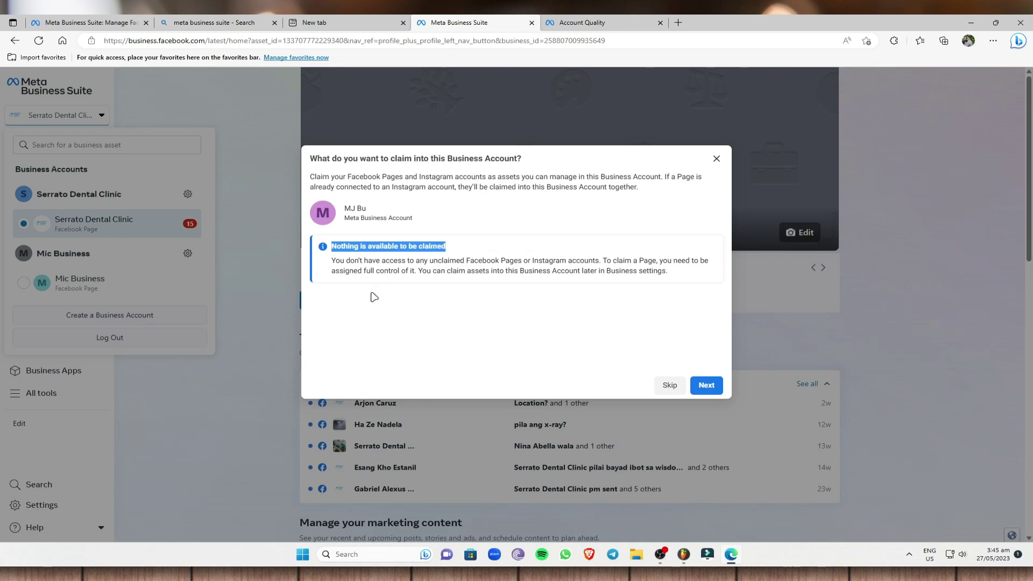
{"action": "left_click", "coordinate": [662, 386]}
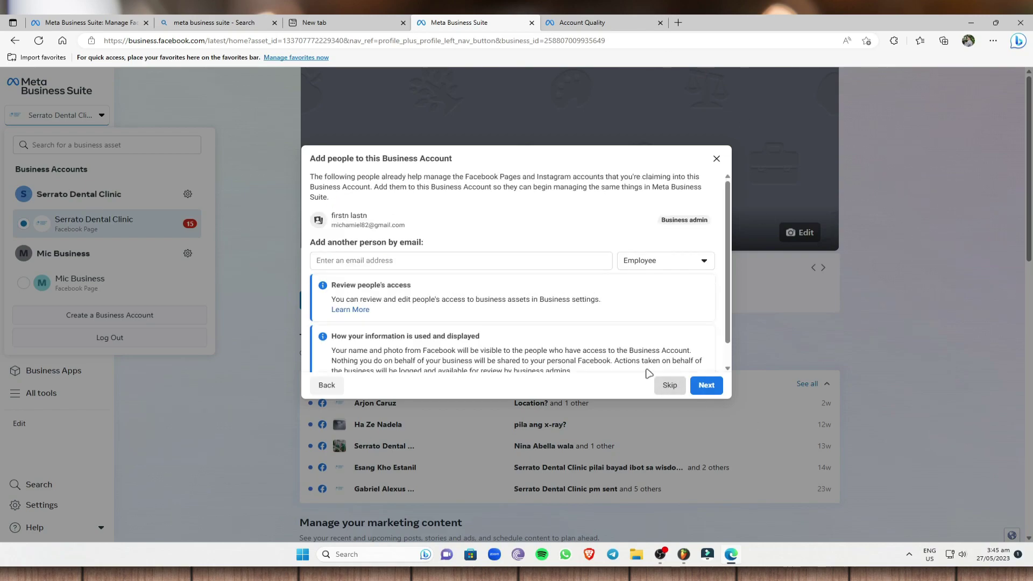
- Add another person by saved email with the Employee role and continue to Review and confirm
{"action": "left_click", "coordinate": [463, 260]}
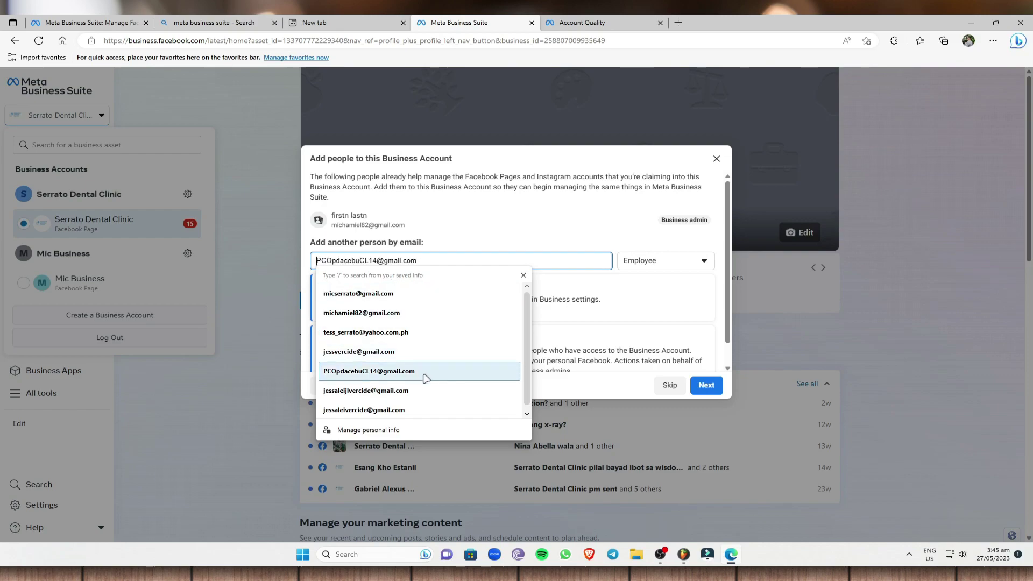
{"action": "left_click", "coordinate": [407, 391]}
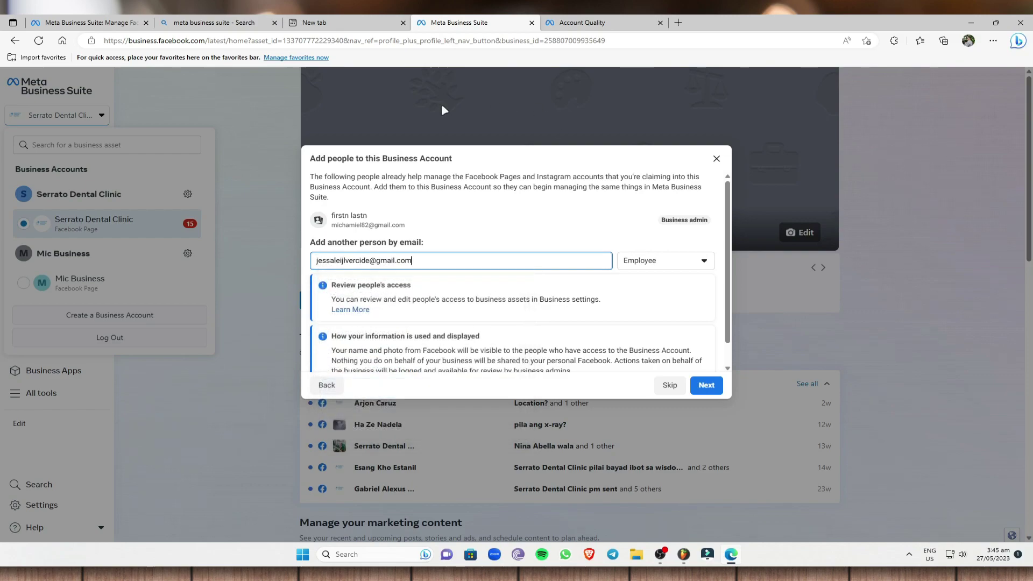
{"action": "left_click", "coordinate": [682, 264]}
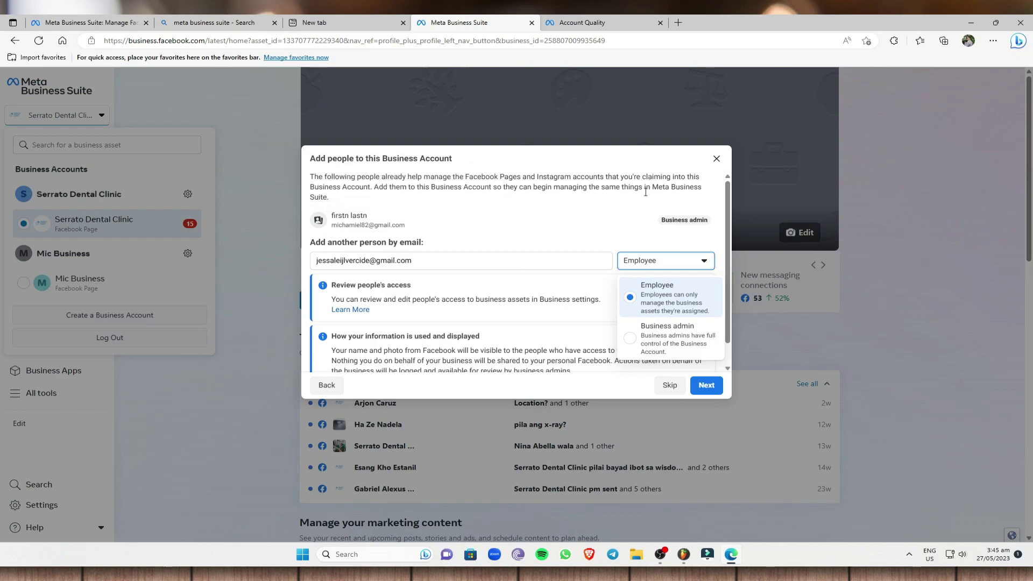
{"action": "left_click", "coordinate": [645, 308]}
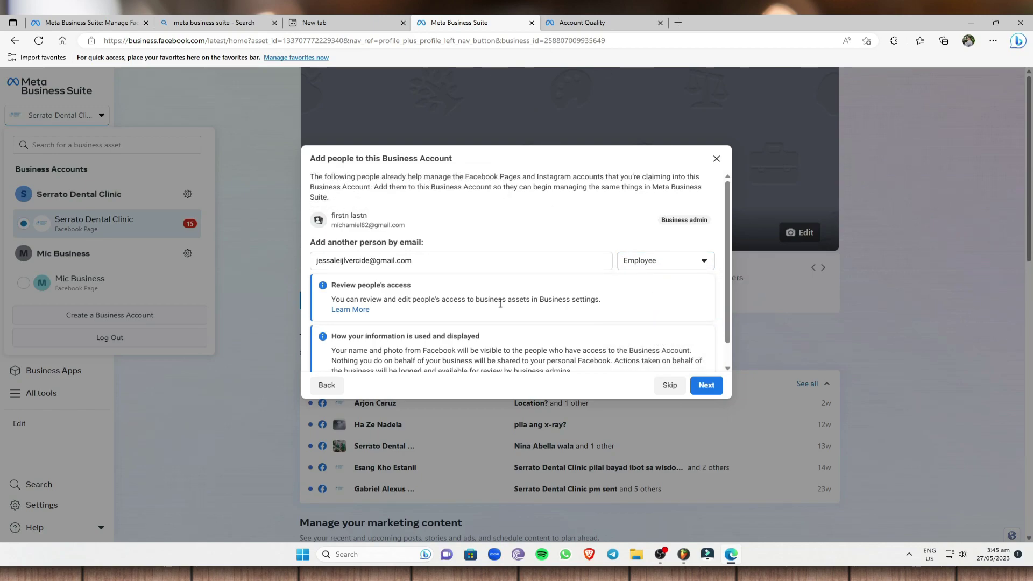
{"action": "left_click", "coordinate": [655, 260]}
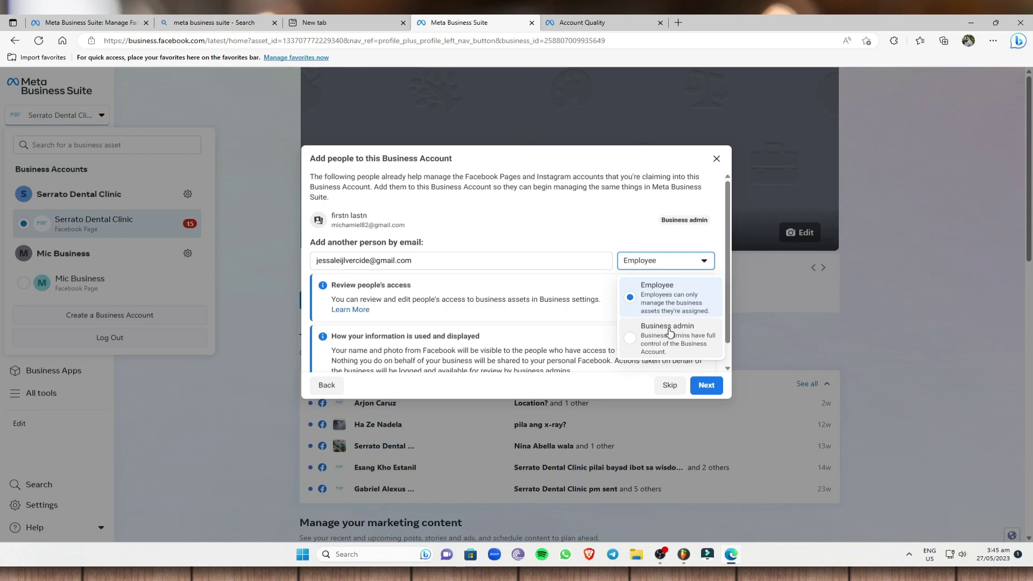
{"action": "left_click", "coordinate": [672, 302]}
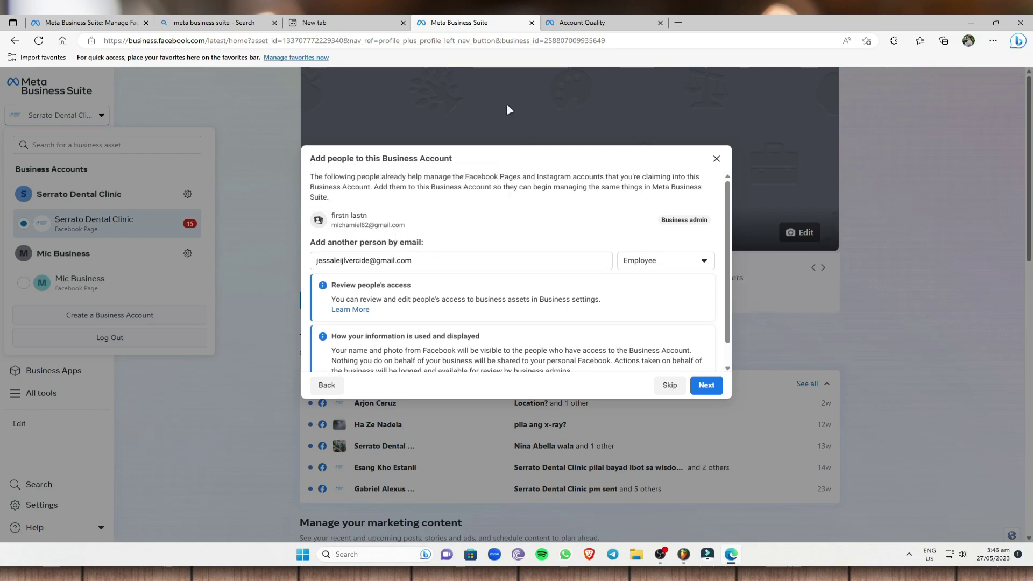
{"action": "left_click", "coordinate": [706, 385]}
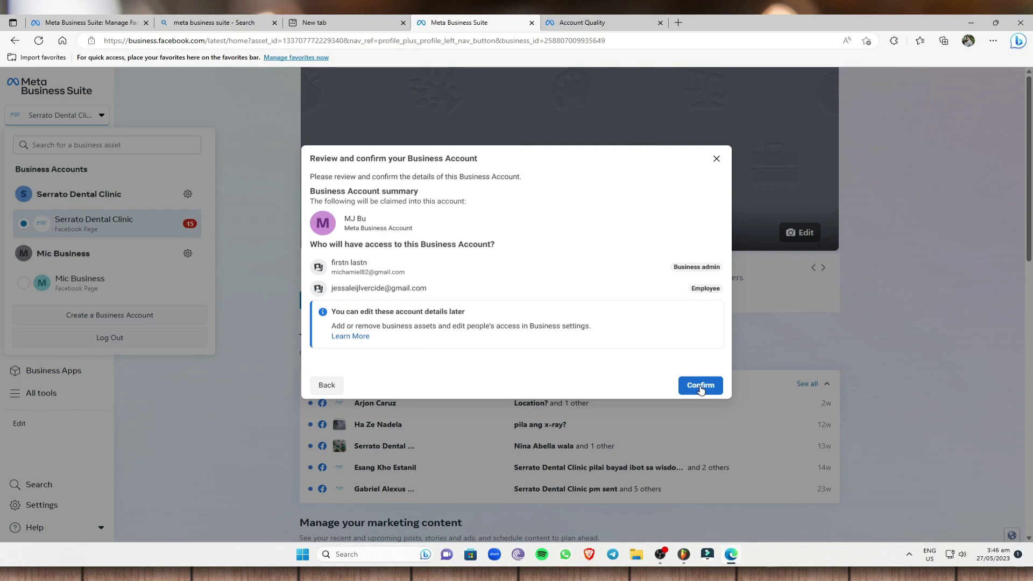
- Close the Review and confirm dialog unconfirmed, then dismiss the business accounts list
{"action": "left_click", "coordinate": [715, 159]}
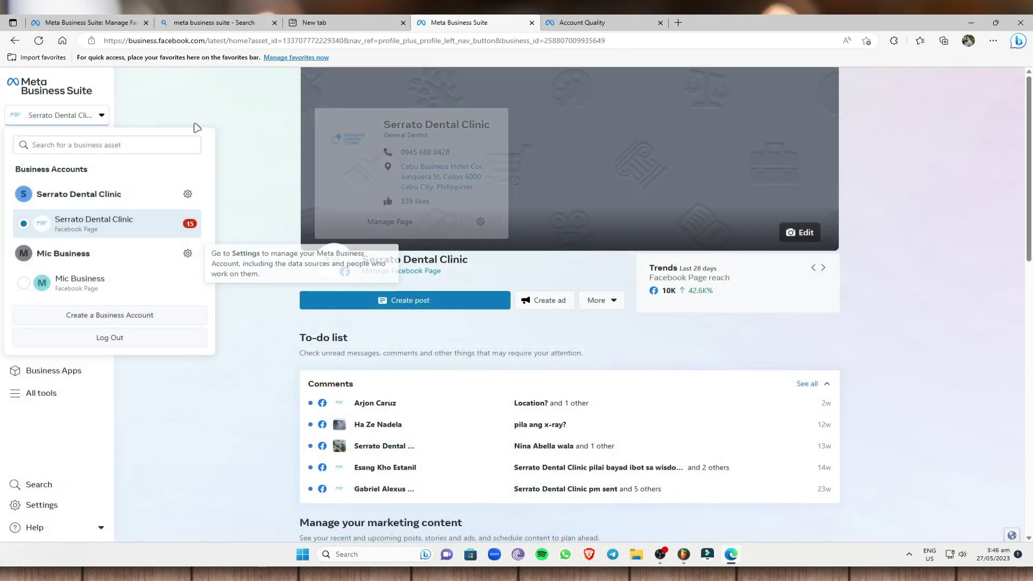
{"action": "left_click", "coordinate": [221, 100]}
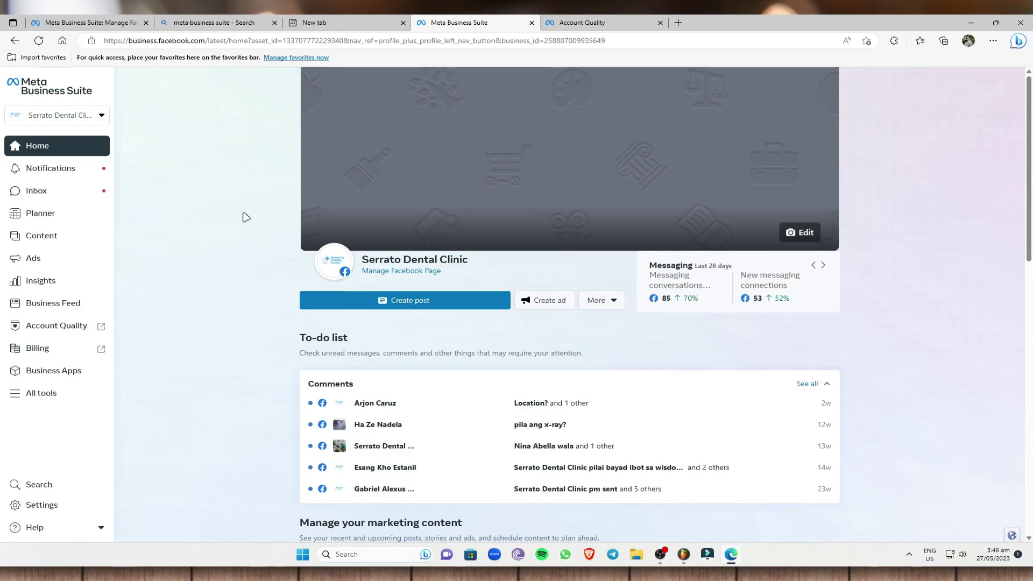
- Open the Mic Business account's settings and show its Pages list
{"action": "left_click", "coordinate": [90, 121]}
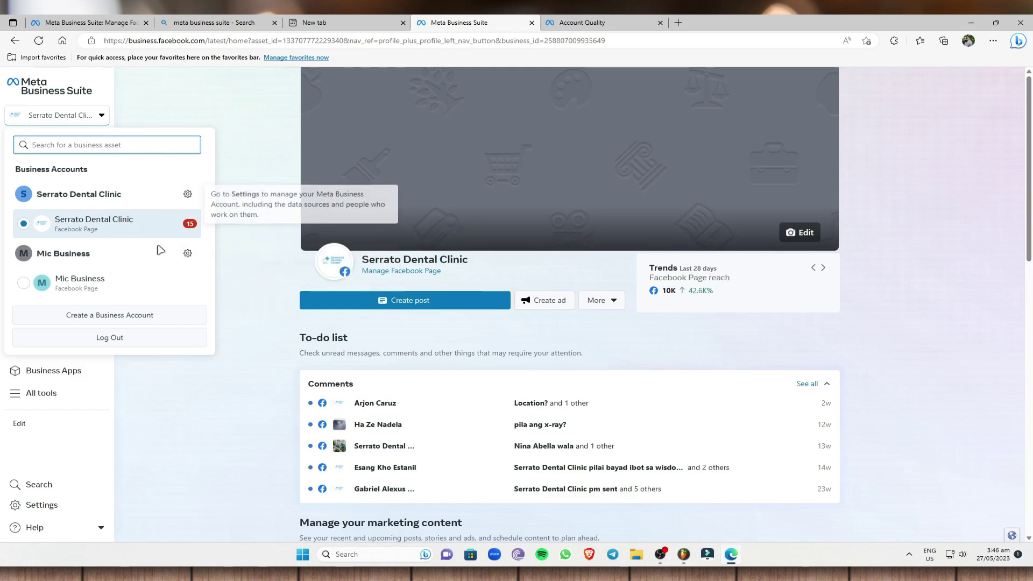
{"action": "left_click", "coordinate": [187, 256]}
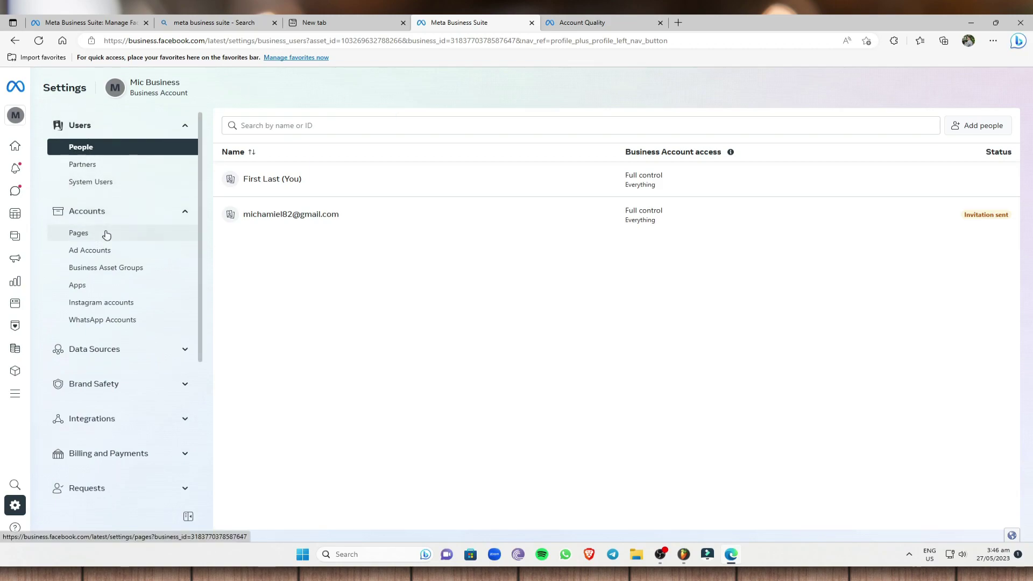
{"action": "left_click", "coordinate": [106, 235]}
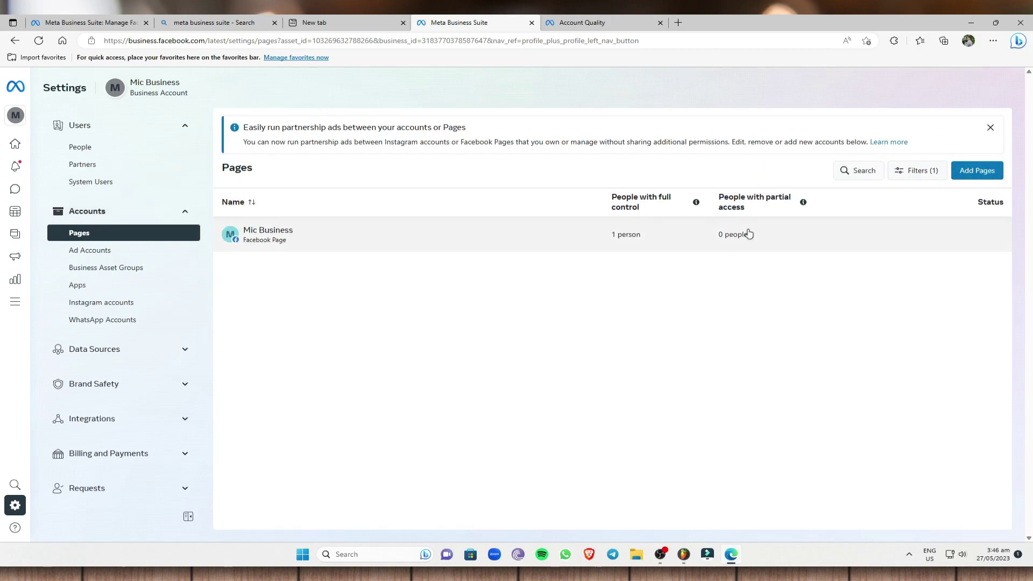
- Start adding a Page to the Mic Business account with Add Pages
{"action": "left_click", "coordinate": [978, 176]}
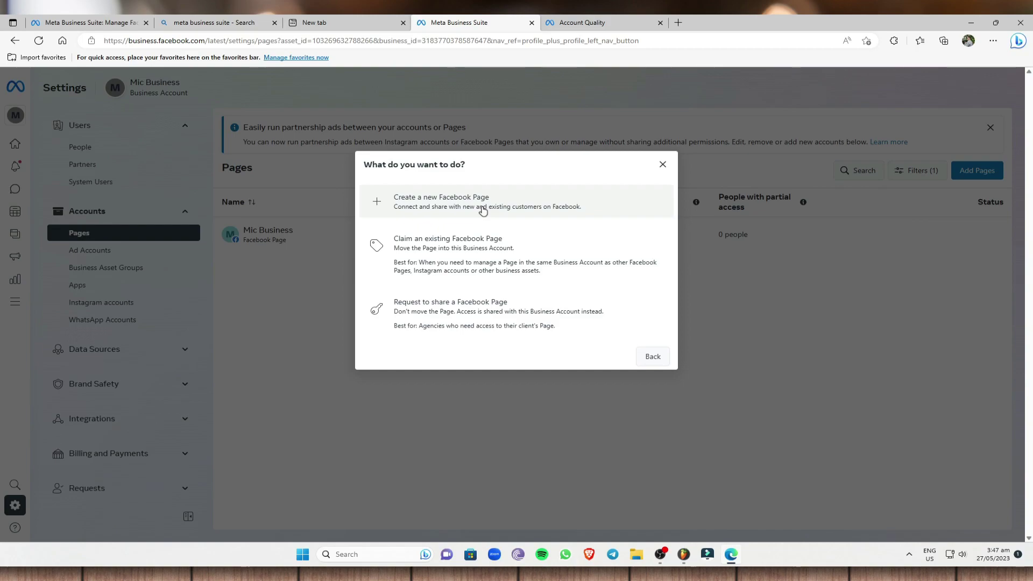
- Choose to create a new Facebook Page and name it 'My Page B'
{"action": "left_click", "coordinate": [407, 202]}
{"action": "left_click", "coordinate": [458, 217]}
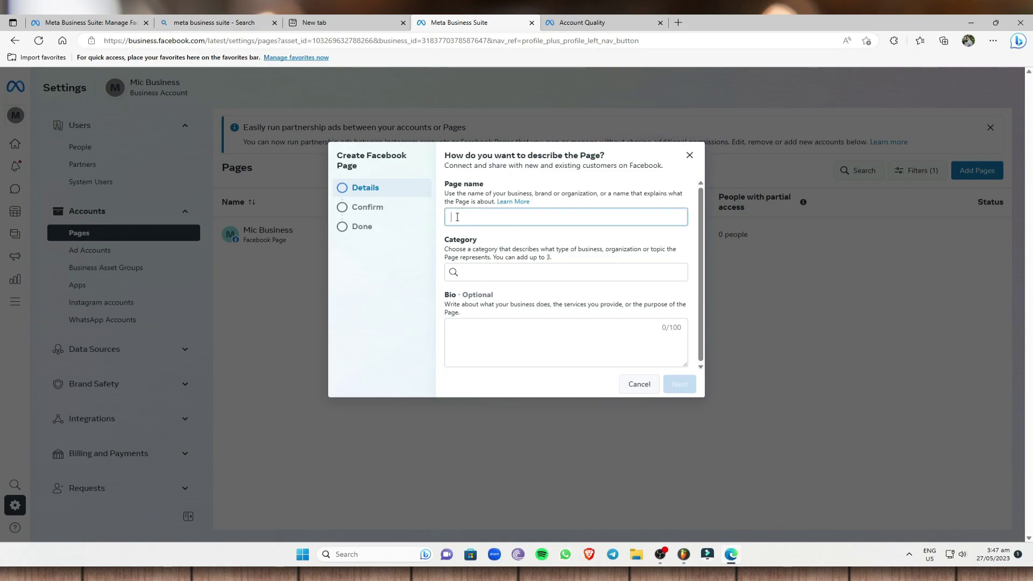
{"action": "type", "text": "My Page B"}
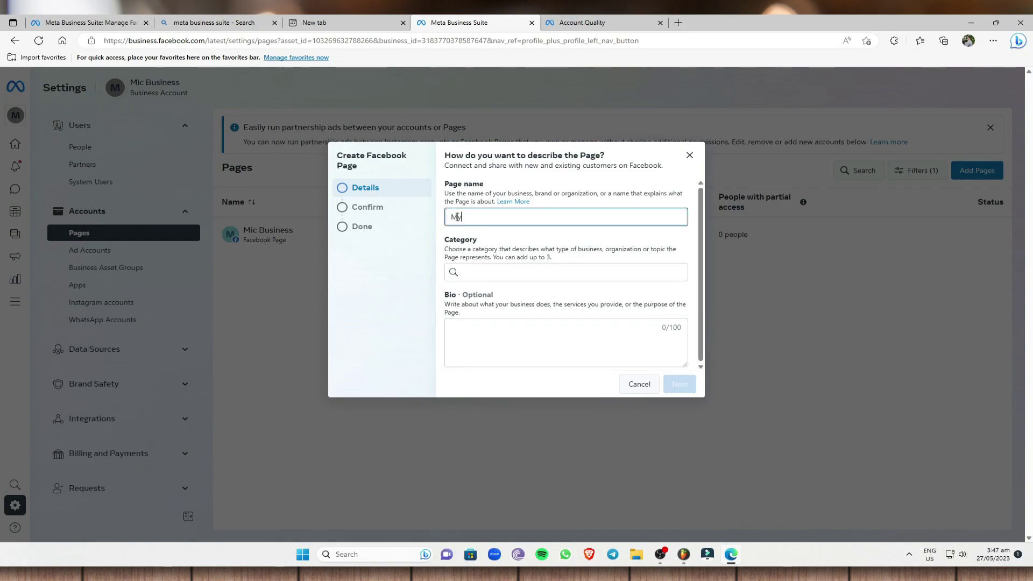
- Add the Page categories Restaurant, Home Businesses and Cafe
{"action": "left_click", "coordinate": [478, 270]}
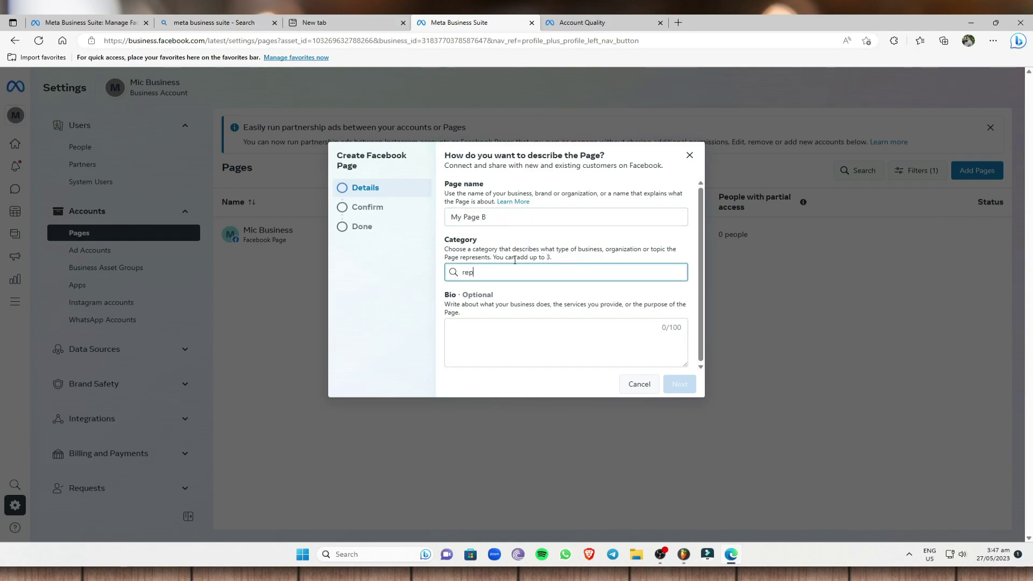
{"action": "type", "text": "restaurant"}
{"action": "left_click", "coordinate": [549, 296]}
{"action": "left_click", "coordinate": [551, 274]}
{"action": "type", "text": "Business"}
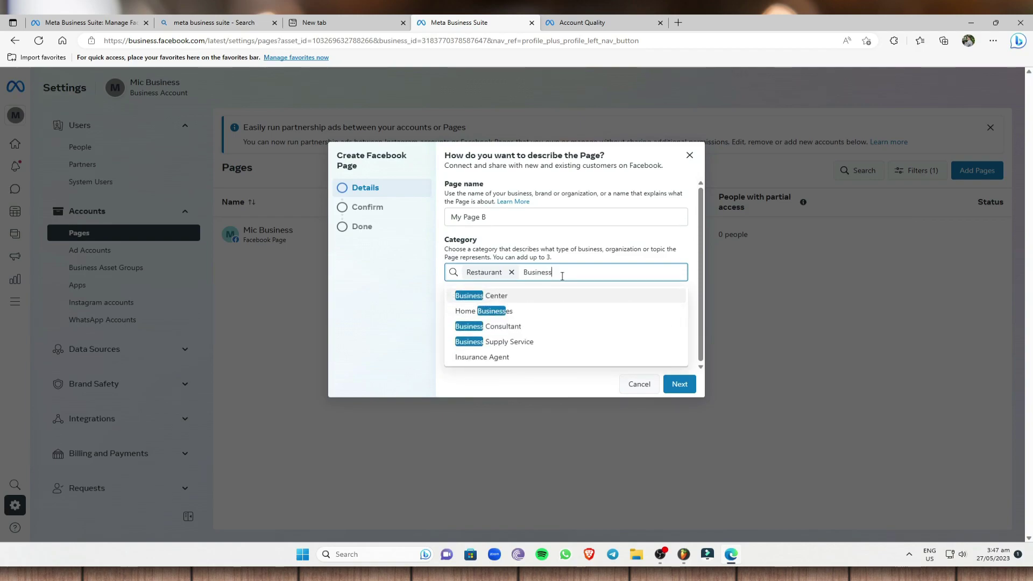
{"action": "left_click", "coordinate": [522, 311]}
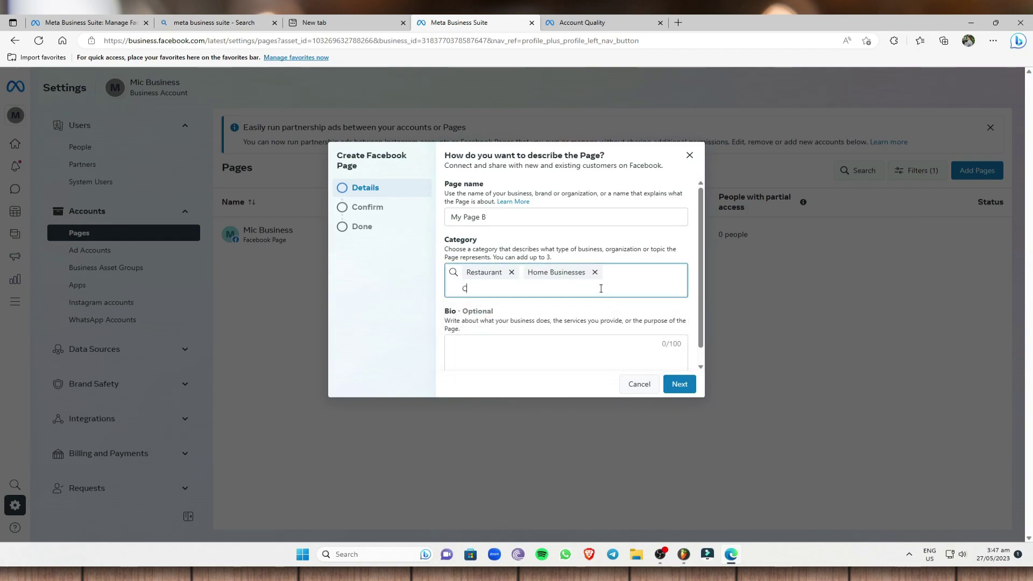
{"action": "type", "text": "Cafe"}
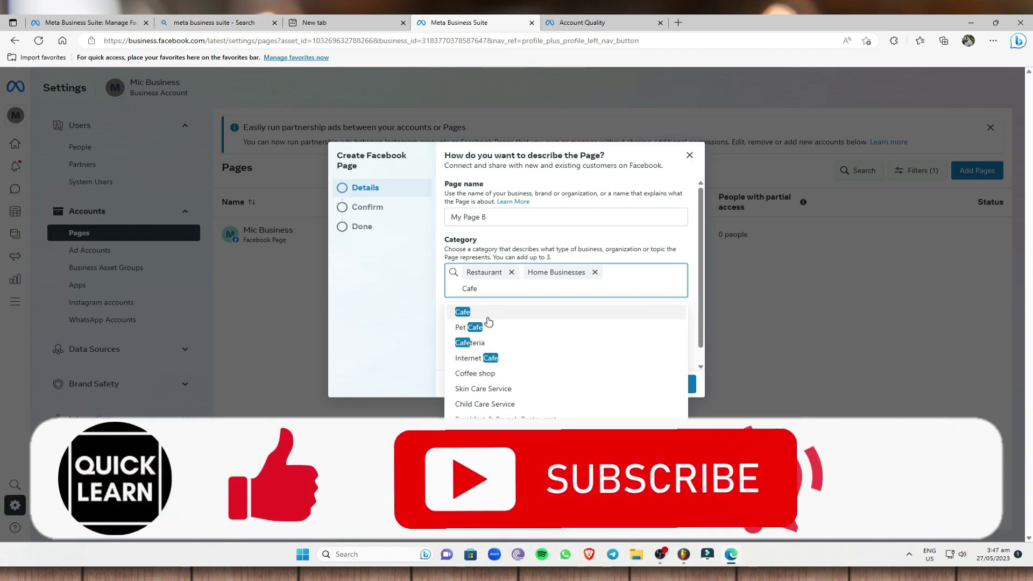
{"action": "left_click", "coordinate": [488, 311]}
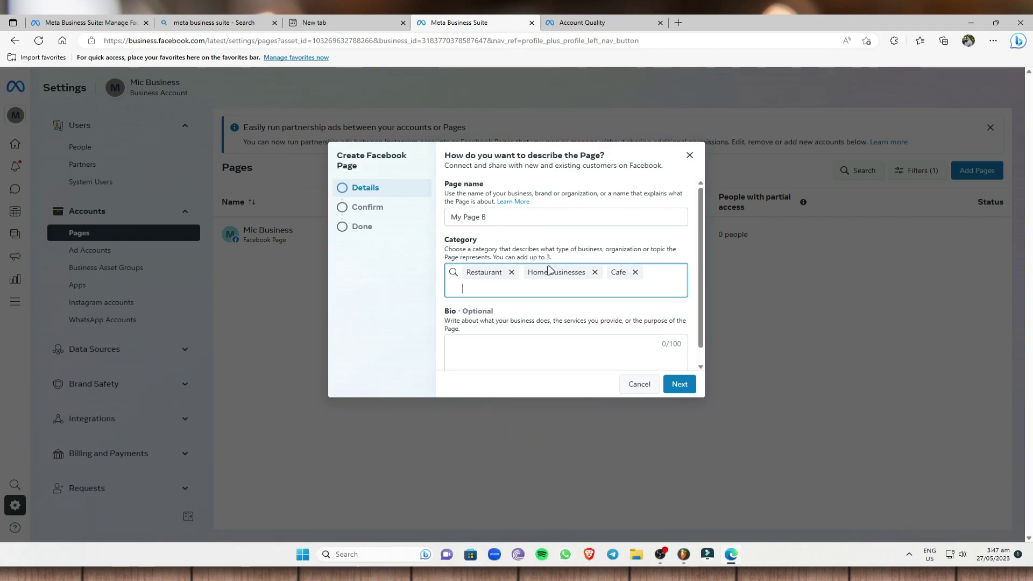
- Leave the optional Bio empty and proceed to the confirmation summary
{"action": "scroll", "coordinate": [484, 264], "scroll_direction": "down", "scroll_amount": 1}
{"action": "left_click", "coordinate": [519, 325]}
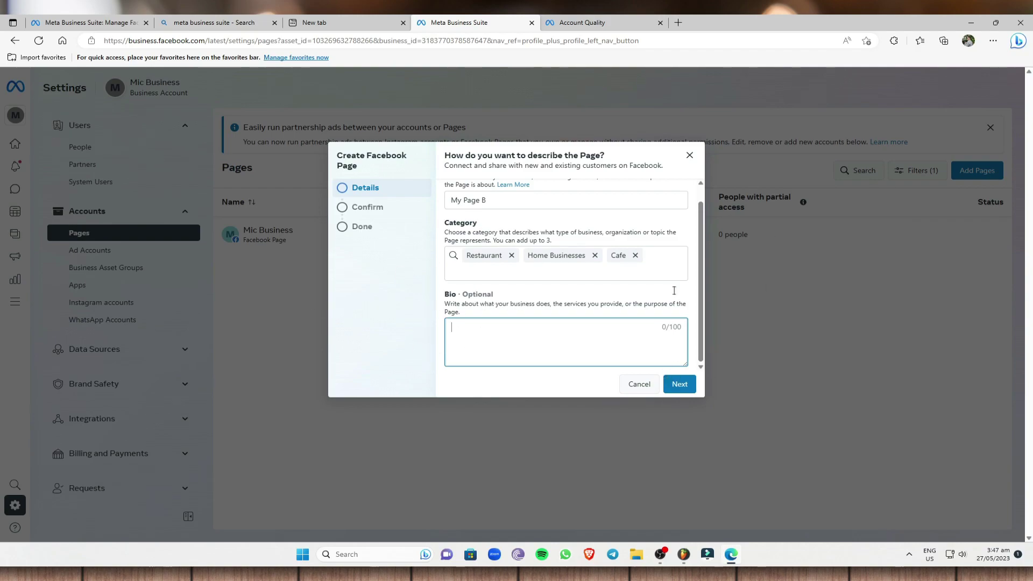
{"action": "left_click", "coordinate": [680, 384]}
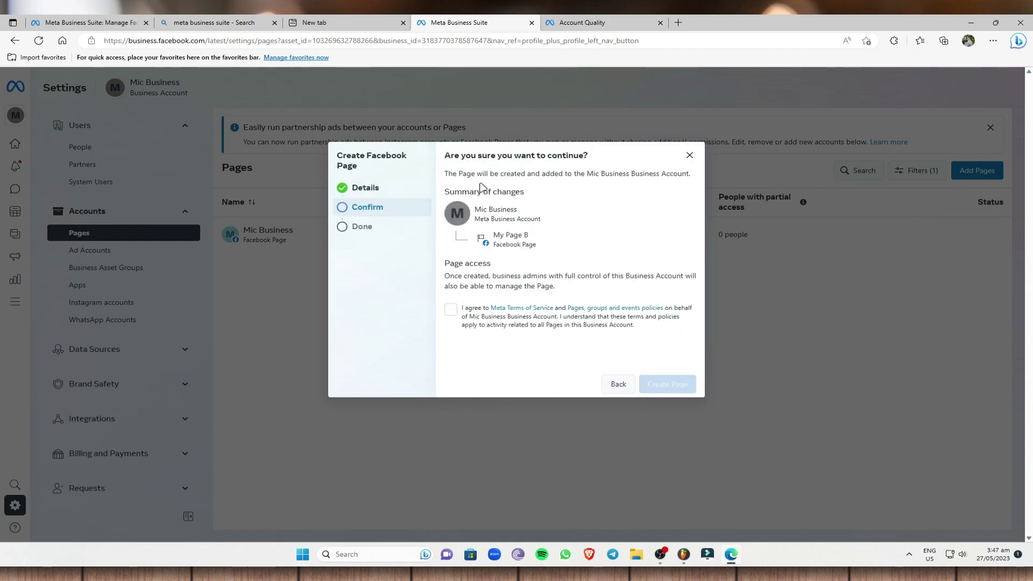
- Agree to the terms and policies and create My Page B
{"action": "left_click_drag", "start_coordinate": [586, 171], "coordinate": [626, 175]}
{"action": "left_click", "coordinate": [643, 175]}
{"action": "left_click", "coordinate": [451, 310]}
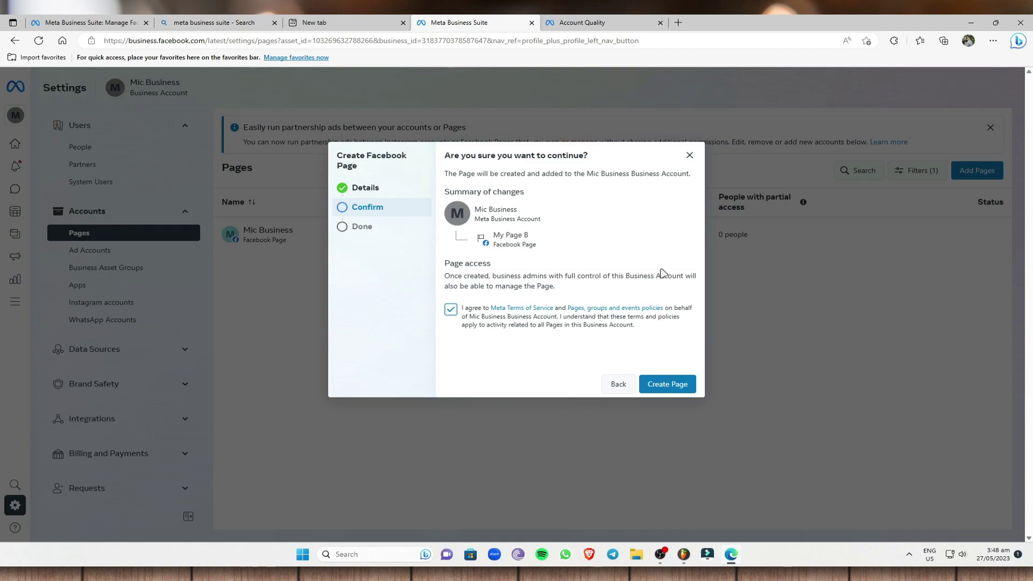
{"action": "left_click", "coordinate": [667, 384]}
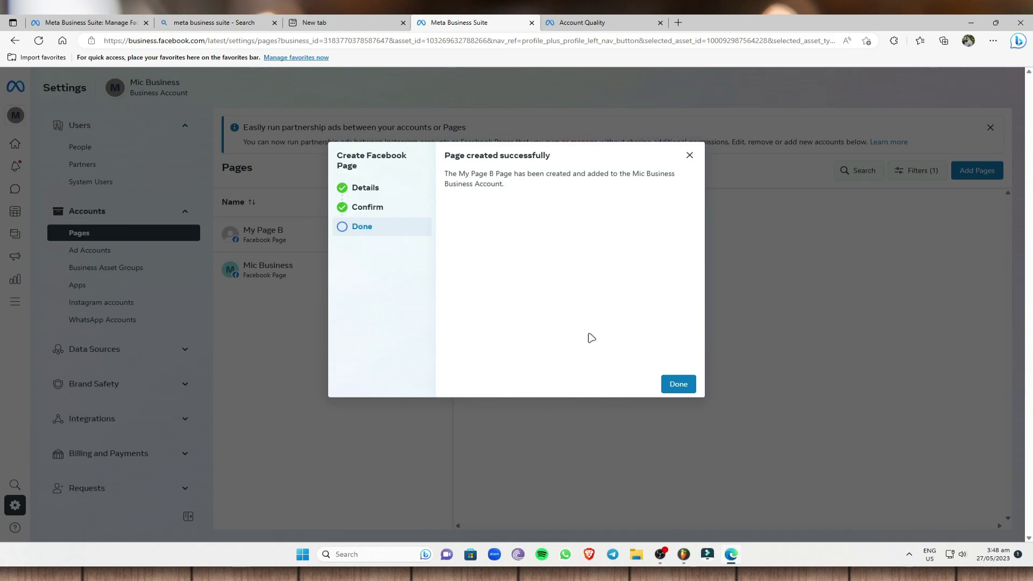
- Review My Page B's details in the Pages list and view it on Facebook
{"action": "left_click", "coordinate": [683, 385]}
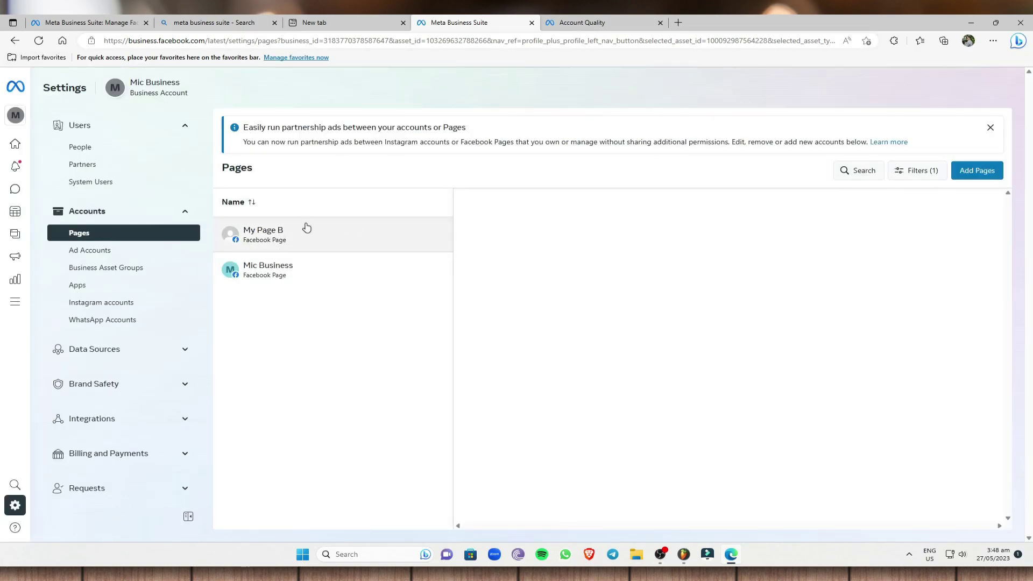
{"action": "left_click", "coordinate": [296, 239]}
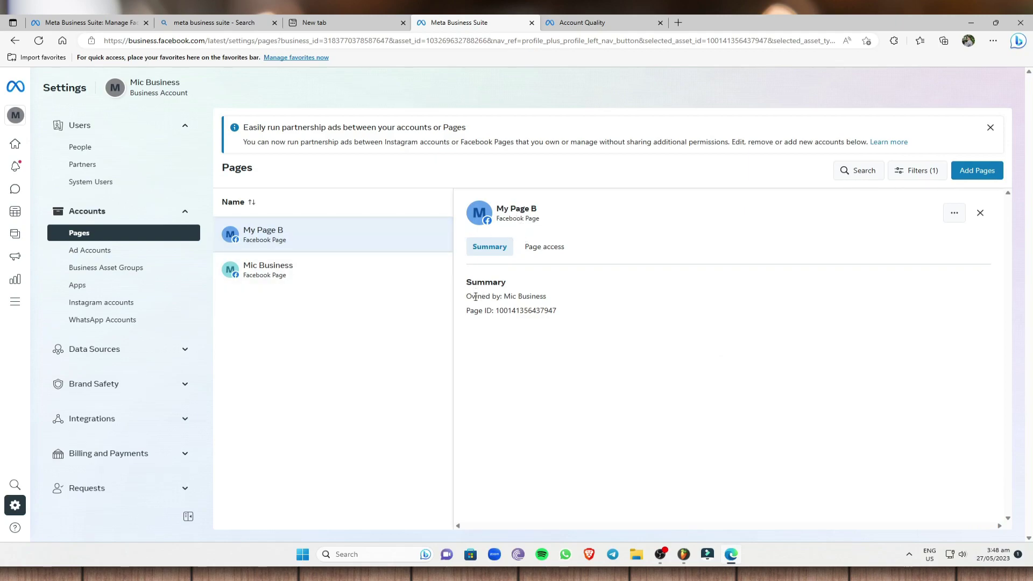
{"action": "left_click_drag", "start_coordinate": [504, 296], "coordinate": [506, 297]}
{"action": "left_click", "coordinate": [563, 293]}
{"action": "left_click", "coordinate": [501, 314]}
{"action": "left_click", "coordinate": [955, 213]}
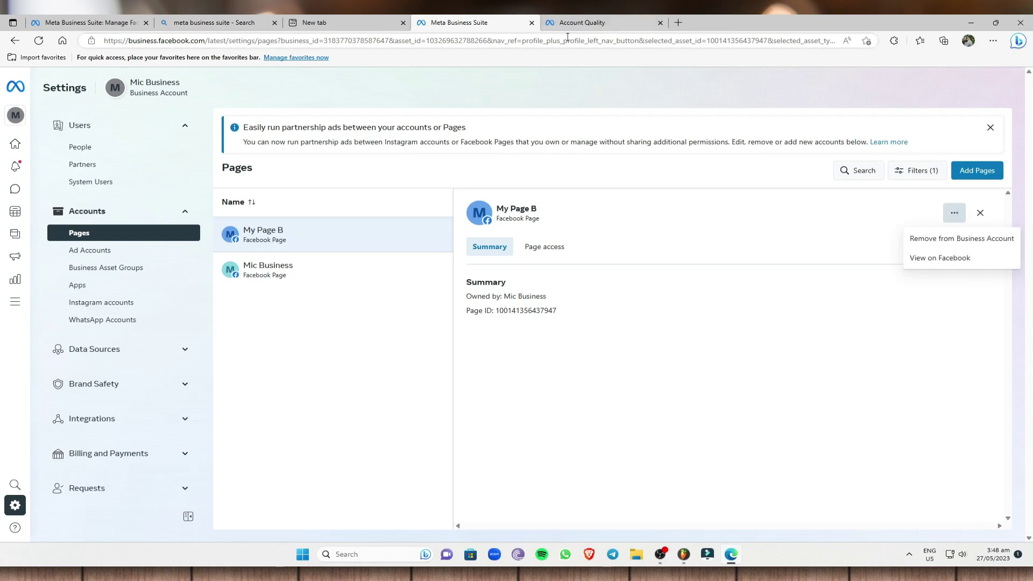
{"action": "left_click", "coordinate": [947, 263]}
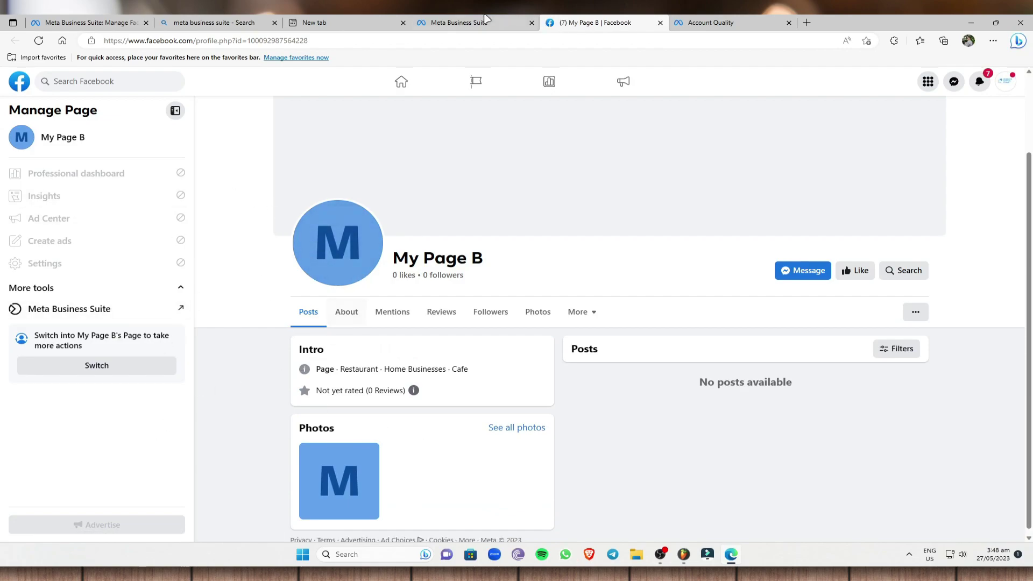
- Switch the Facebook profile to act as My Page B
{"action": "scroll", "coordinate": [354, 388], "scroll_direction": "down", "scroll_amount": 1}
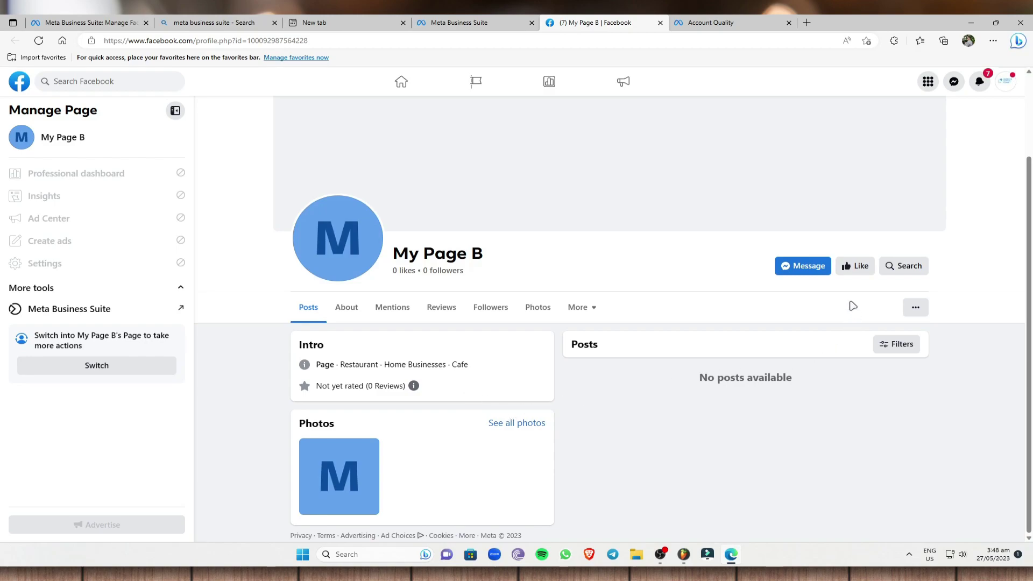
{"action": "left_click", "coordinate": [93, 365]}
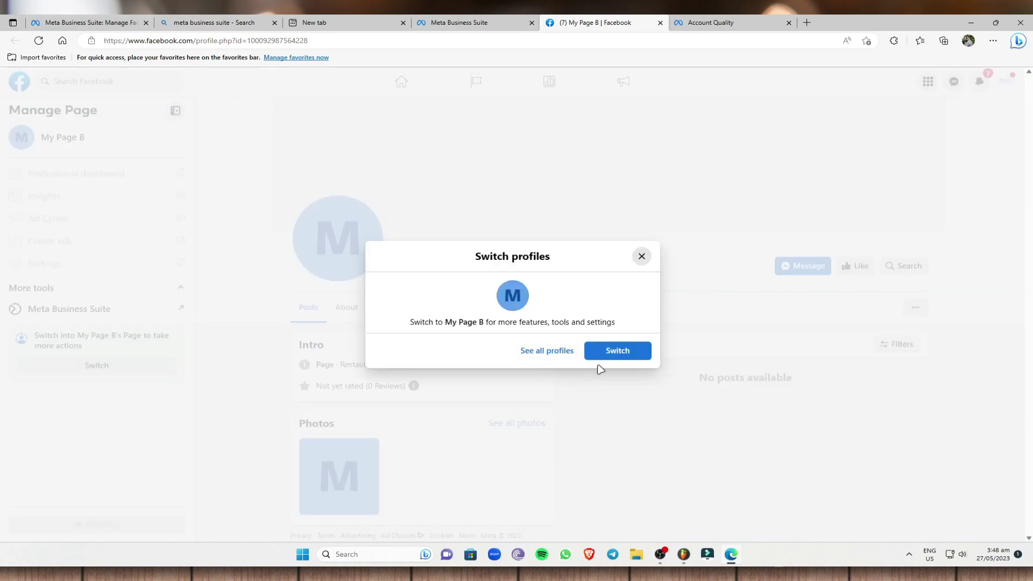
{"action": "left_click", "coordinate": [617, 351]}
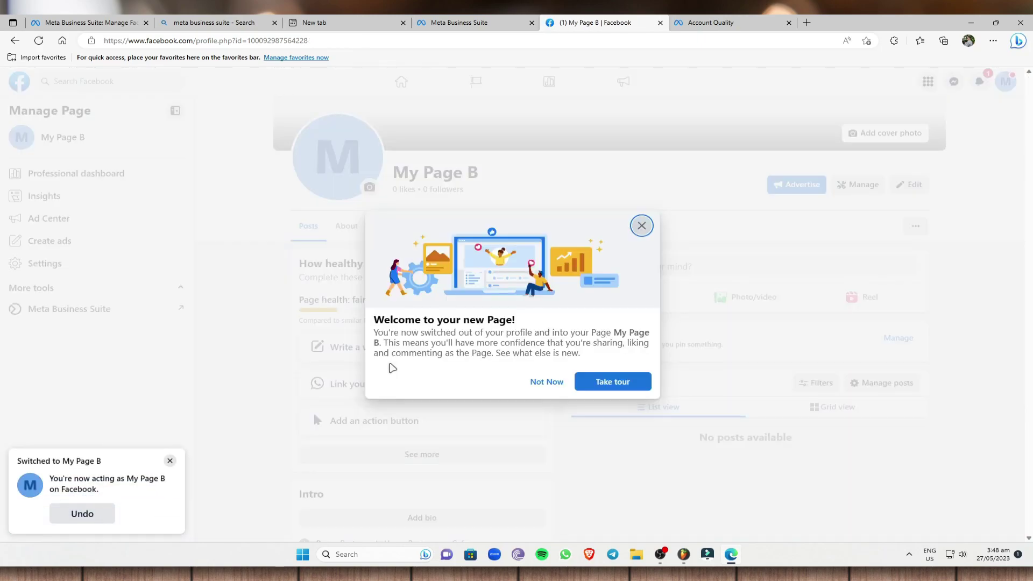
- Dismiss the welcome and tour notices, then open Meta Business Suite for My Page B
{"action": "left_click", "coordinate": [642, 226]}
{"action": "left_click", "coordinate": [166, 465]}
{"action": "left_click", "coordinate": [641, 225]}
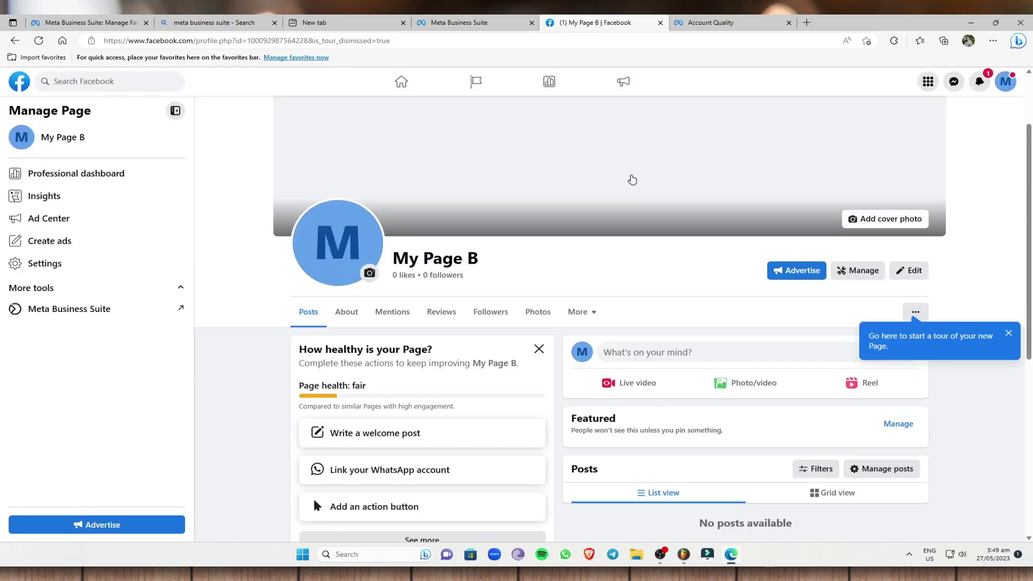
{"action": "scroll", "coordinate": [660, 242], "scroll_direction": "down", "scroll_amount": 5}
{"action": "scroll", "coordinate": [661, 242], "scroll_direction": "up", "scroll_amount": 1}
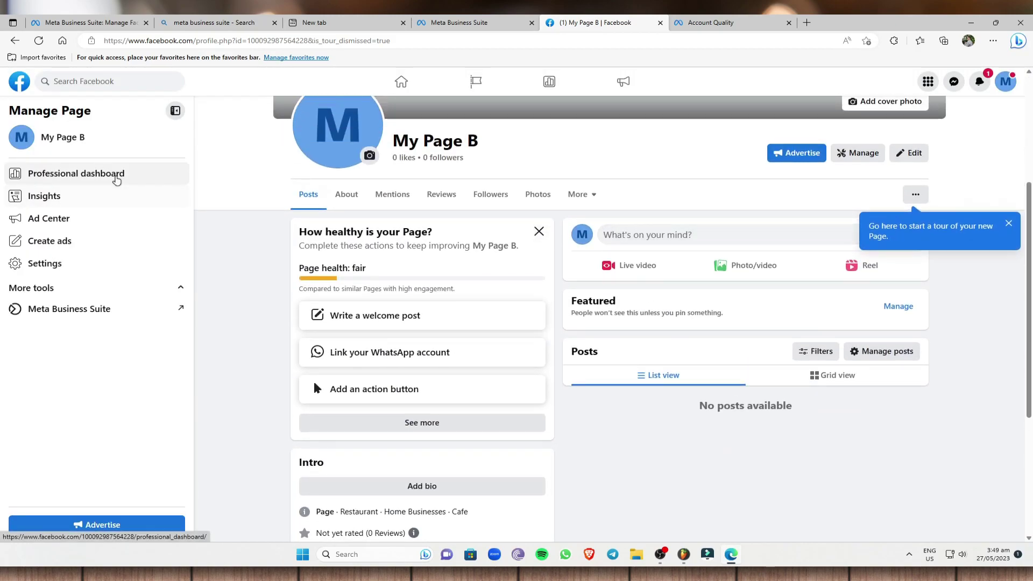
{"action": "left_click", "coordinate": [133, 314]}
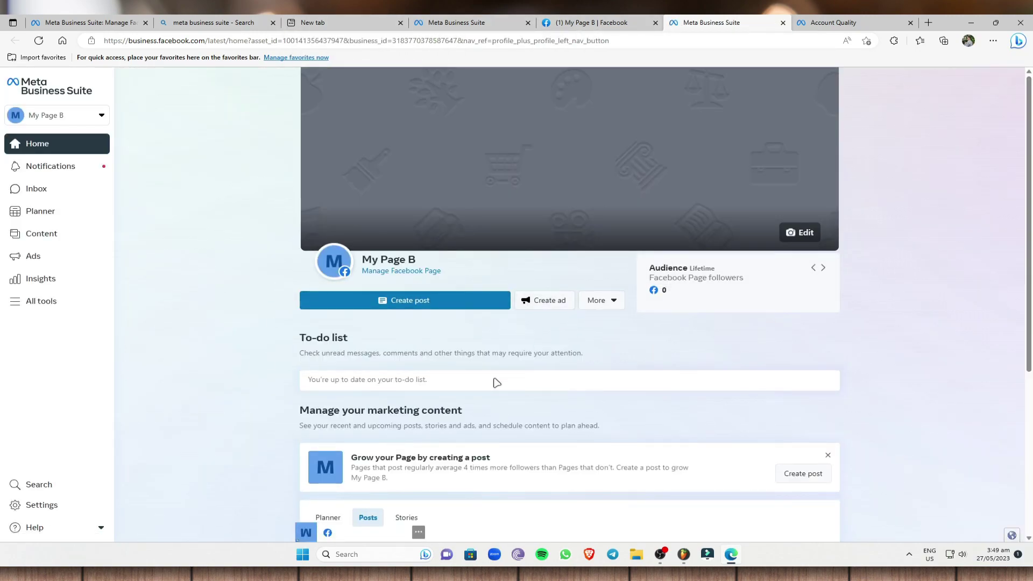
- Start a new post and look through its photo and video options
{"action": "left_click", "coordinate": [422, 311]}
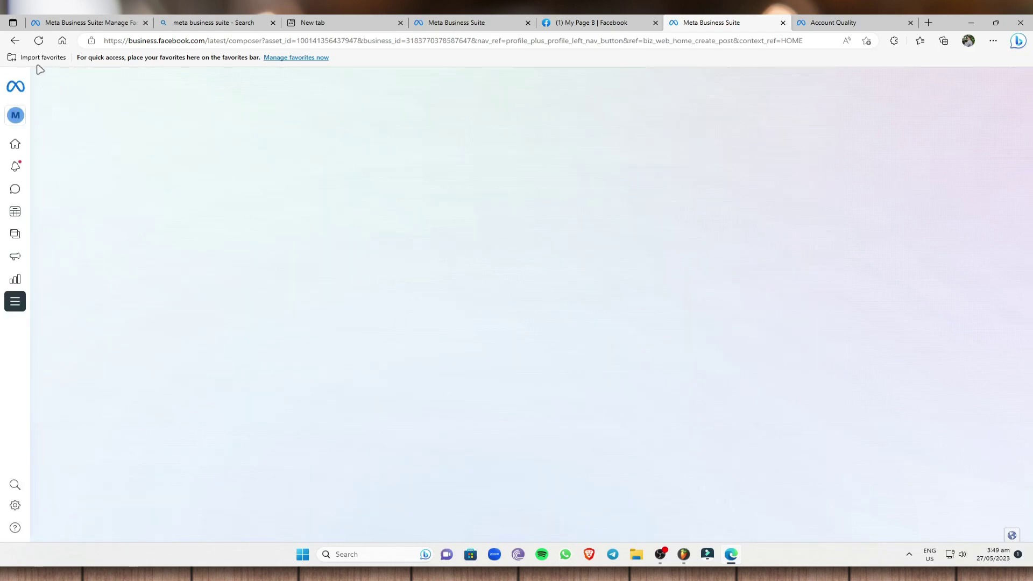
{"action": "scroll", "coordinate": [302, 363], "scroll_direction": "down", "scroll_amount": 1}
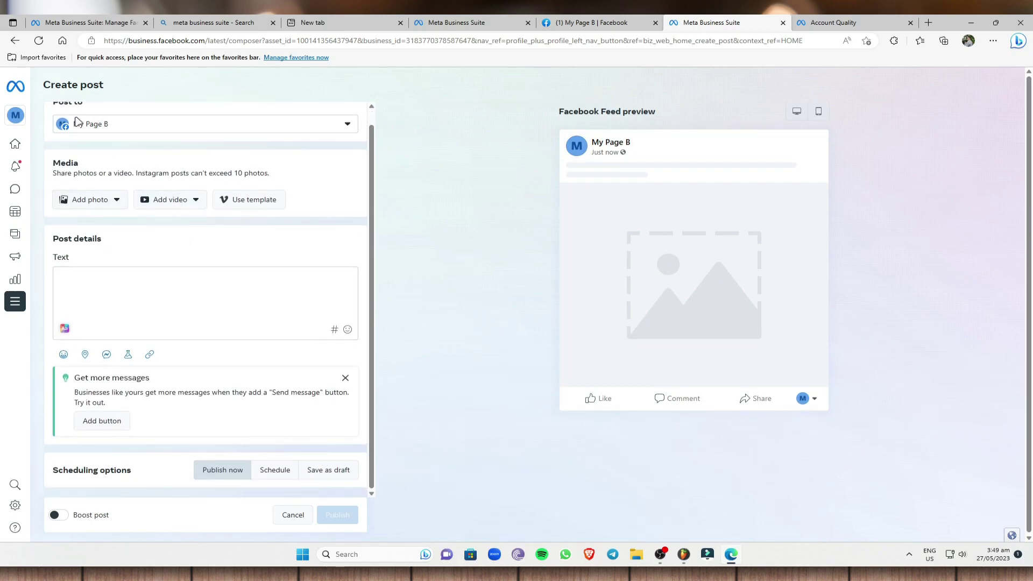
{"action": "left_click", "coordinate": [124, 202]}
{"action": "left_click", "coordinate": [183, 201]}
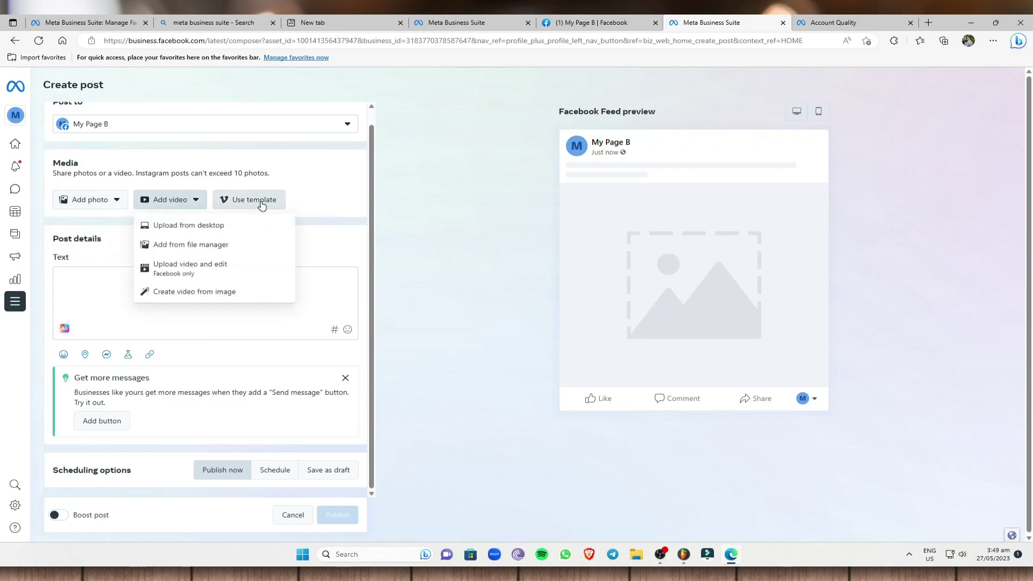
{"action": "left_click", "coordinate": [264, 204]}
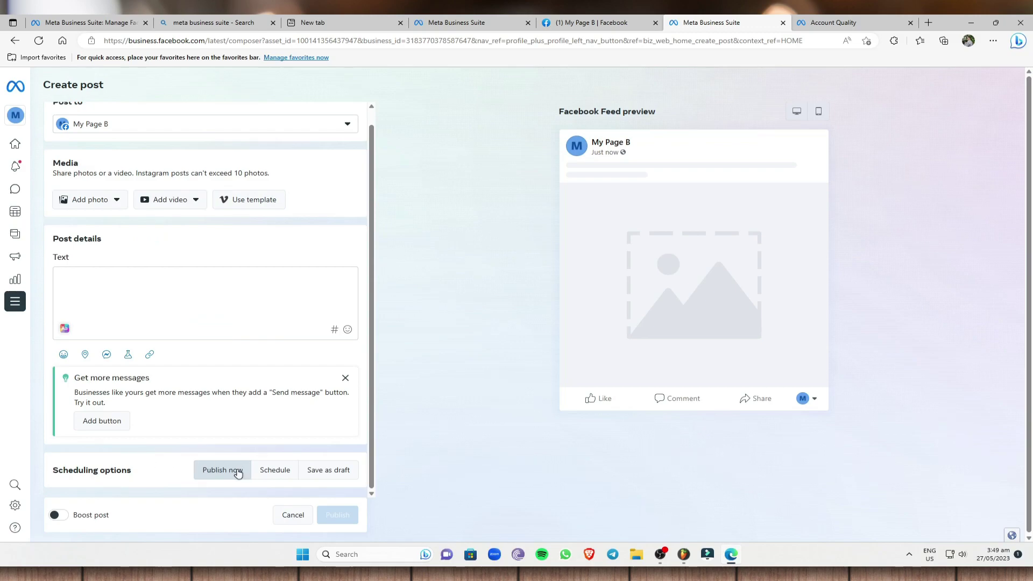
- Try Schedule and Save as draft, return to Publish now, and leave the composer
{"action": "left_click", "coordinate": [290, 470]}
{"action": "scroll", "coordinate": [130, 476], "scroll_direction": "down", "scroll_amount": 1}
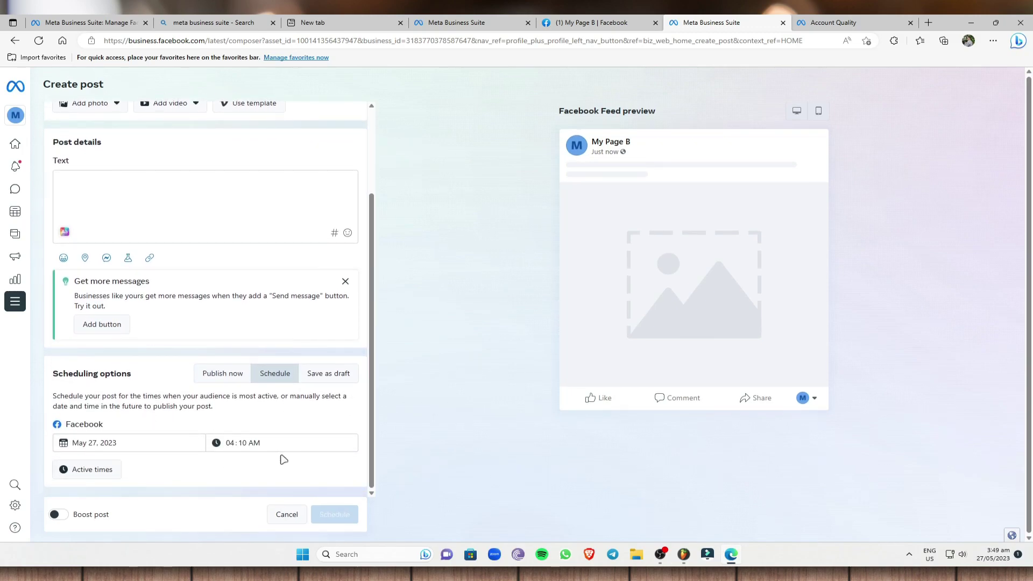
{"action": "left_click", "coordinate": [334, 380]}
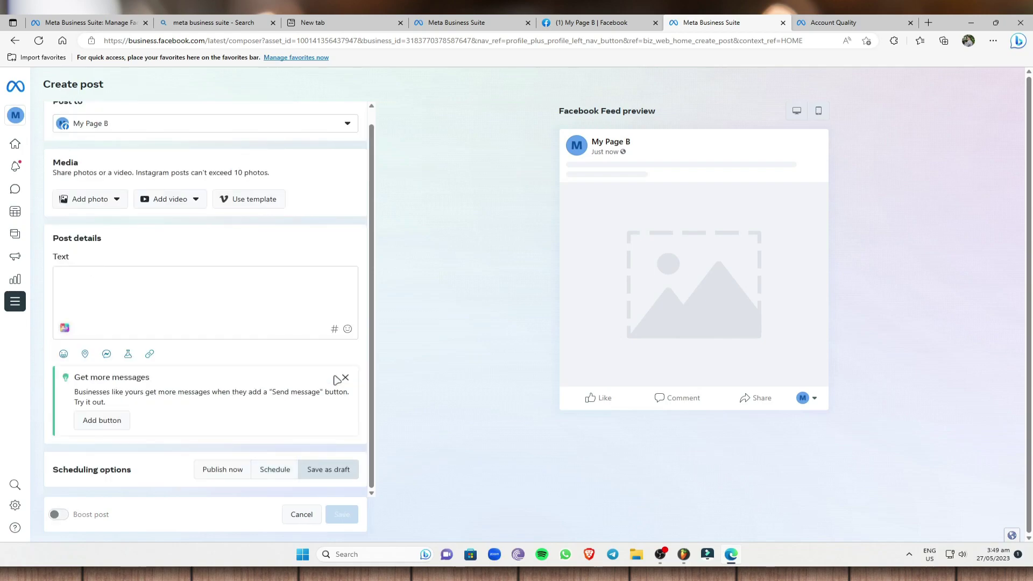
{"action": "left_click", "coordinate": [275, 471]}
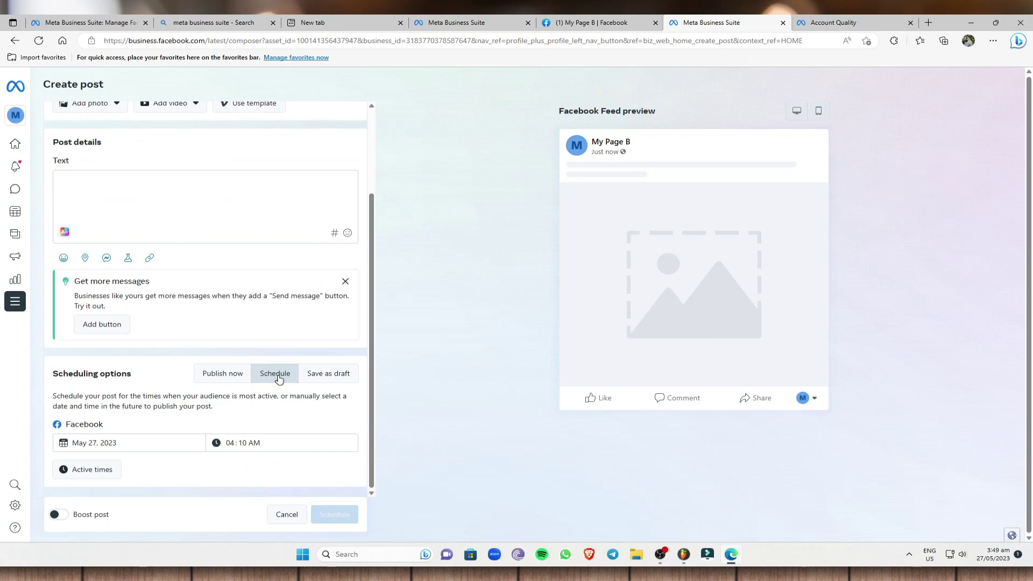
{"action": "left_click", "coordinate": [231, 378]}
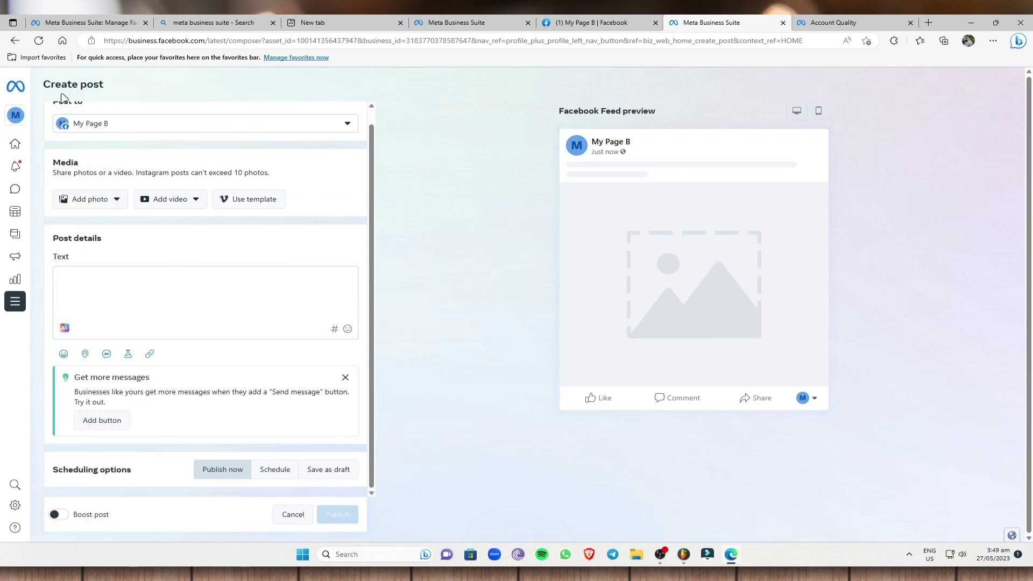
{"action": "left_click", "coordinate": [76, 120]}
{"action": "left_click", "coordinate": [14, 42]}
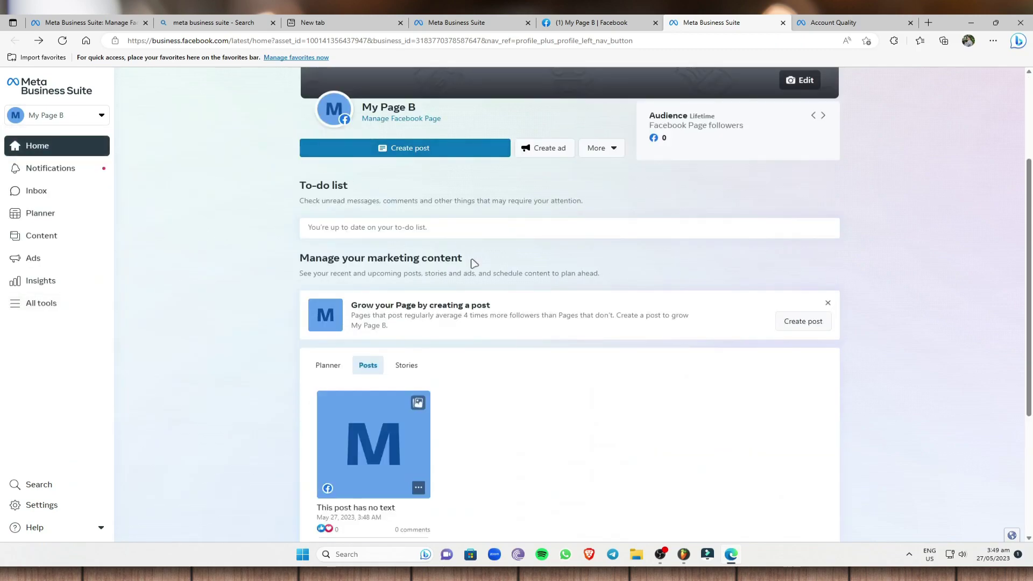
- Create an ad for My Page B using the Promote your Page goal
{"action": "scroll", "coordinate": [470, 240], "scroll_direction": "up", "scroll_amount": 4}
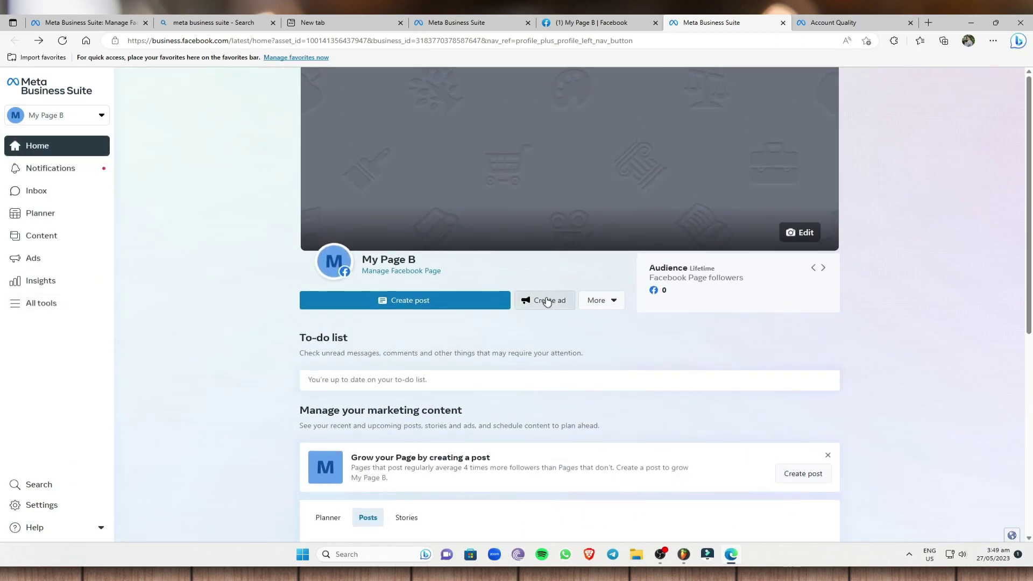
{"action": "left_click", "coordinate": [547, 301]}
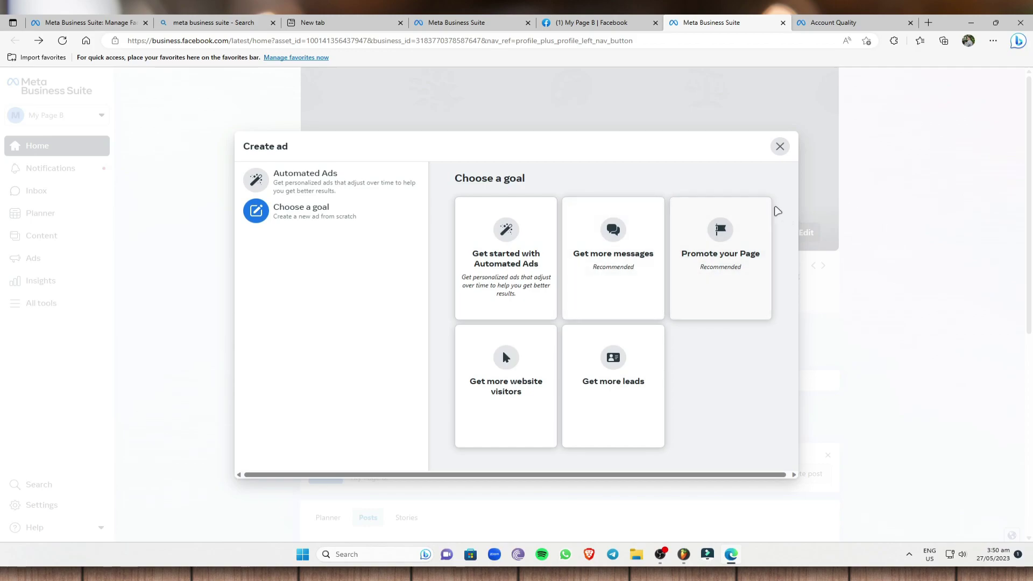
{"action": "left_click", "coordinate": [721, 246]}
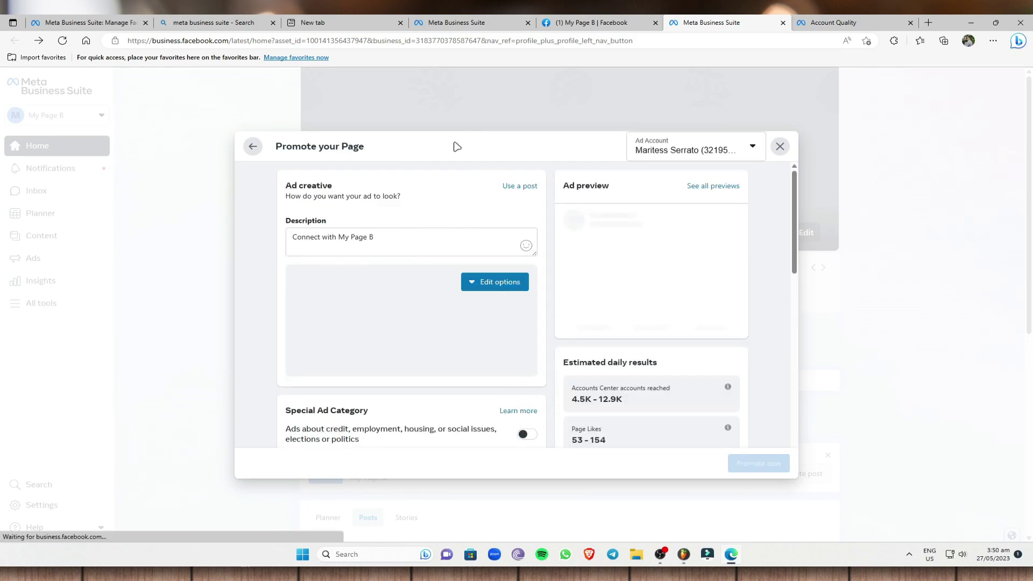
- Toggle Special Ad Category on, view its categories, then turn it back off
{"action": "scroll", "coordinate": [461, 290], "scroll_direction": "down", "scroll_amount": 3}
{"action": "scroll", "coordinate": [462, 291], "scroll_direction": "up", "scroll_amount": 3}
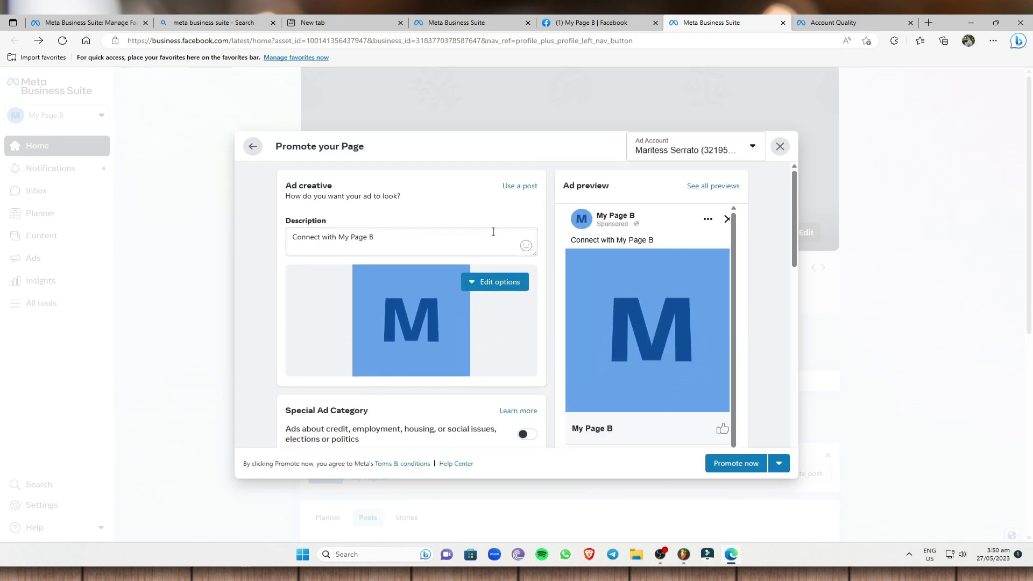
{"action": "scroll", "coordinate": [375, 275], "scroll_direction": "down", "scroll_amount": 2}
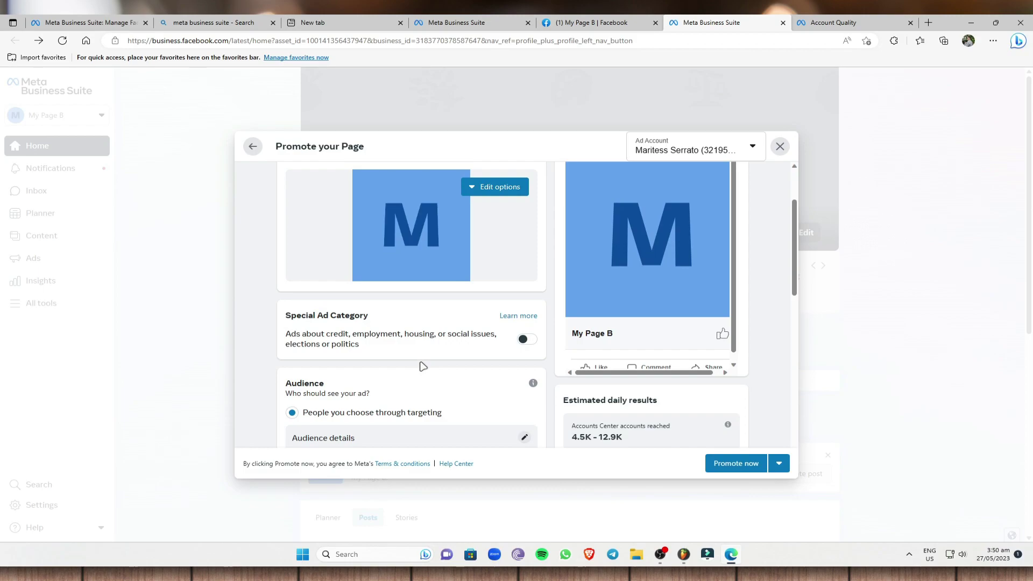
{"action": "left_click", "coordinate": [527, 339]}
{"action": "left_click", "coordinate": [482, 373]}
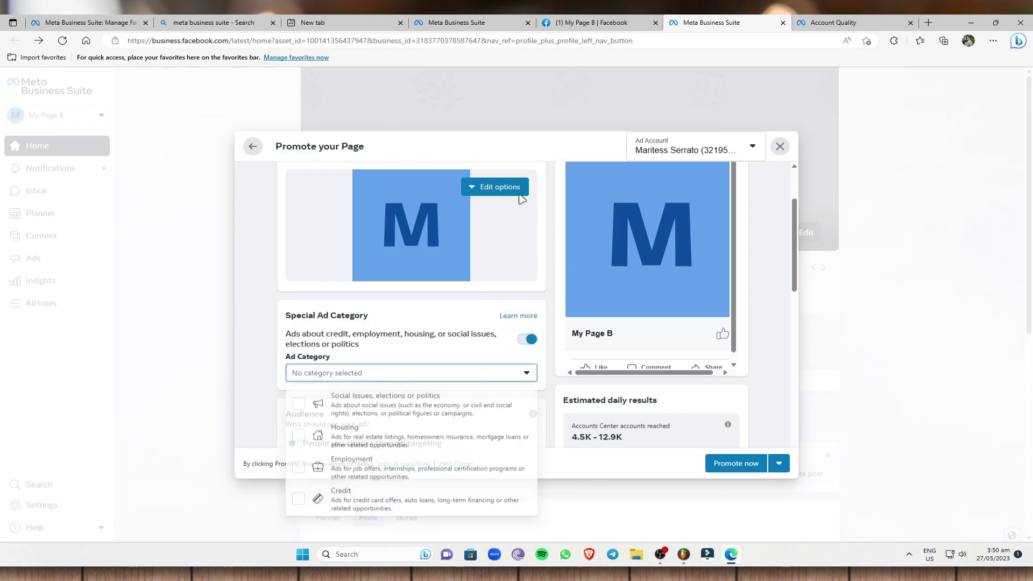
{"action": "left_click", "coordinate": [471, 373]}
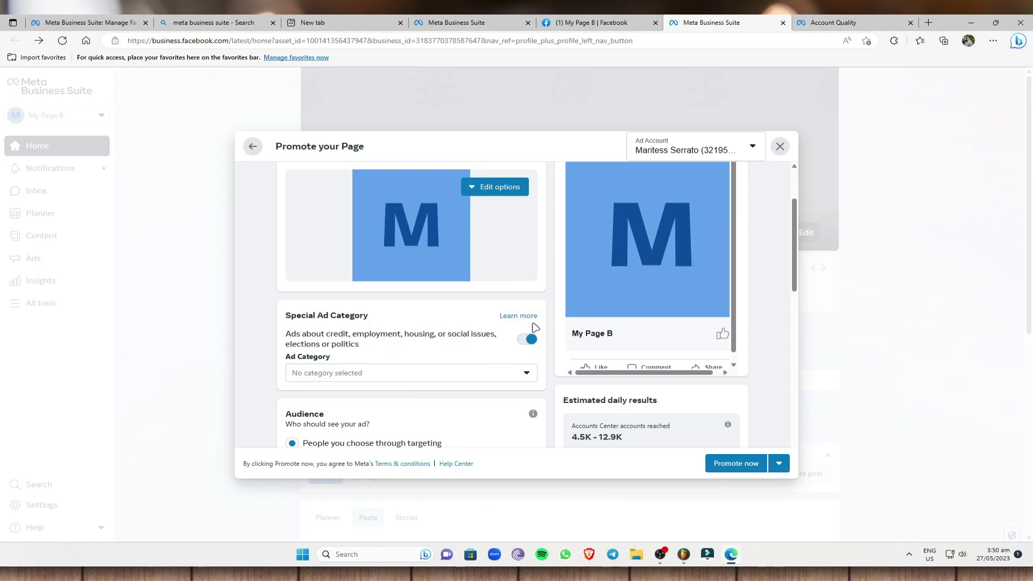
{"action": "left_click", "coordinate": [529, 338]}
- Scroll to the audience details: all genders, ages 18–65+, Philippines +25 mi
{"action": "scroll", "coordinate": [547, 237], "scroll_direction": "up", "scroll_amount": 3}
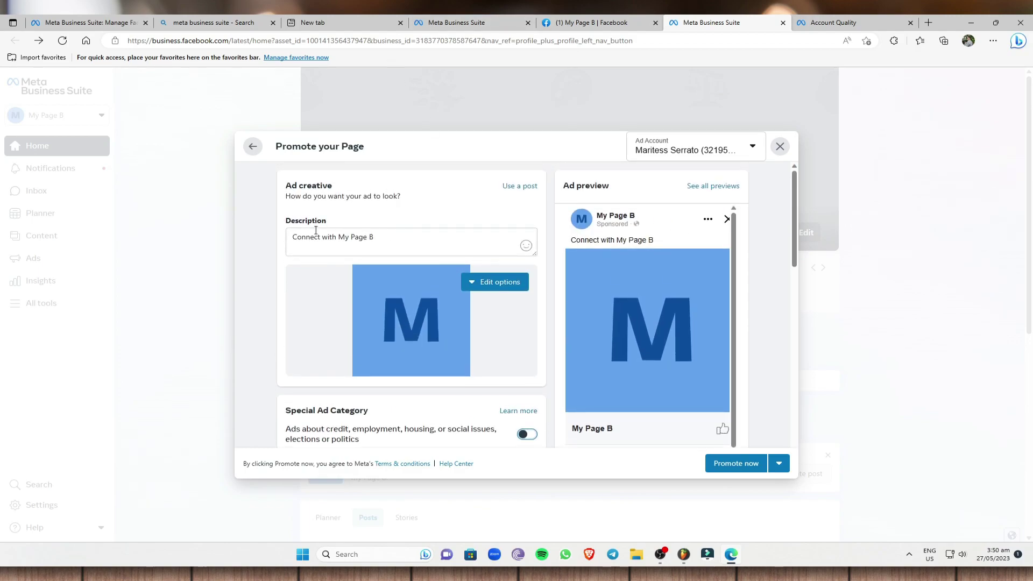
{"action": "scroll", "coordinate": [375, 369], "scroll_direction": "down", "scroll_amount": 2}
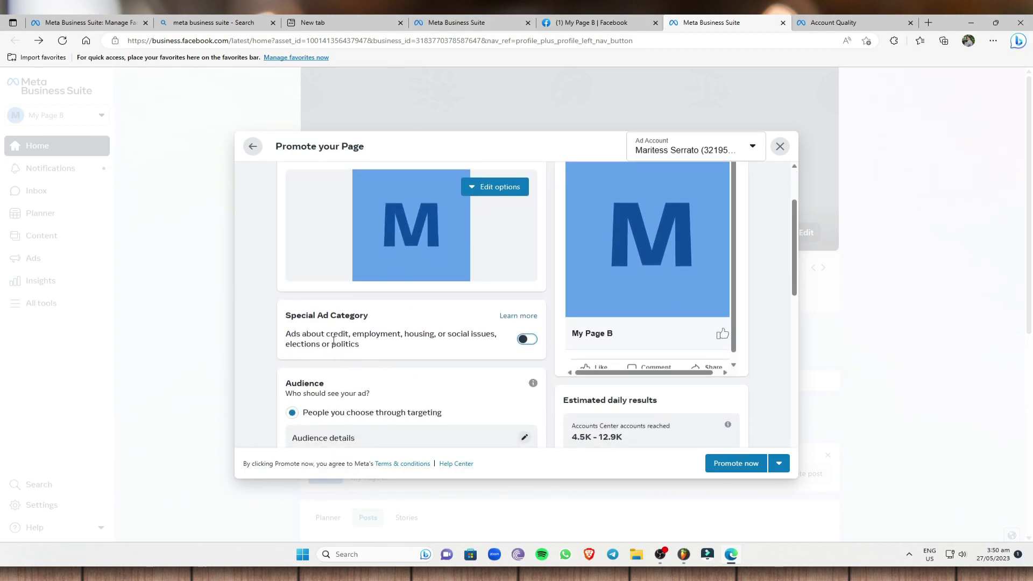
{"action": "scroll", "coordinate": [397, 270], "scroll_direction": "down", "scroll_amount": 3}
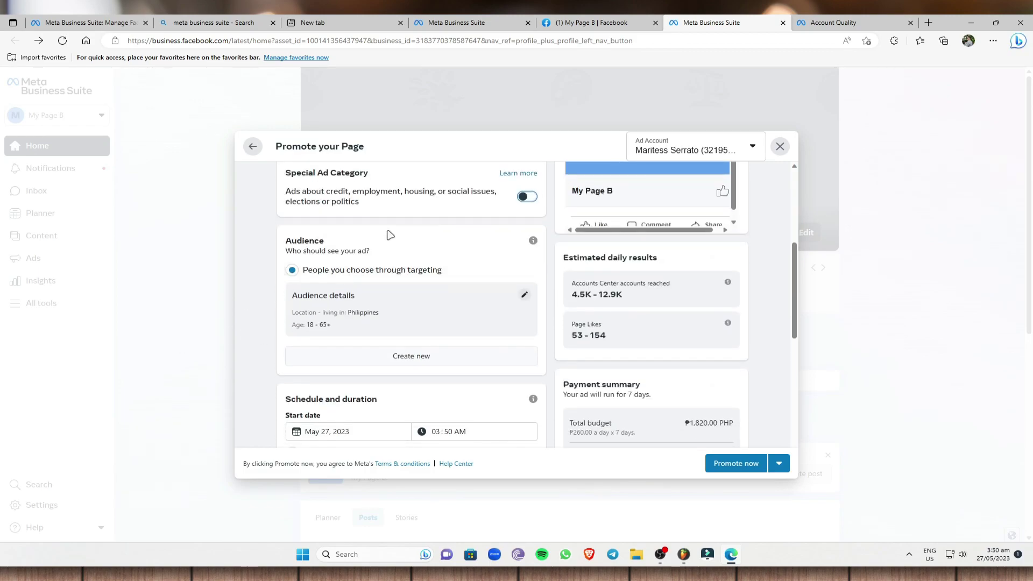
{"action": "left_click", "coordinate": [354, 315]}
{"action": "left_click_drag", "start_coordinate": [340, 328], "coordinate": [311, 325]}
{"action": "left_click", "coordinate": [304, 324]}
- Edit the ad audience and raise the minimum age to 25
{"action": "left_click", "coordinate": [524, 295]}
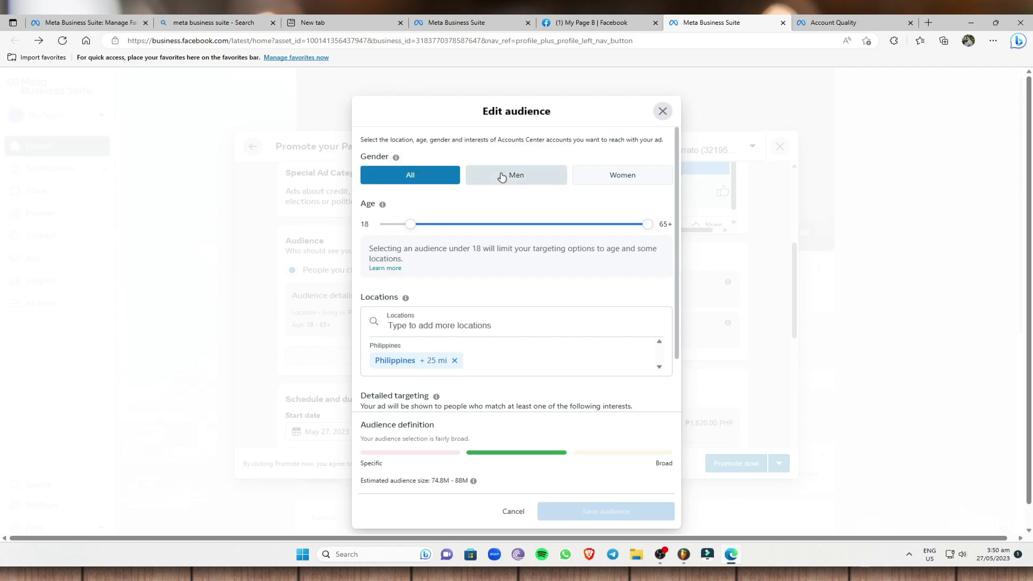
{"action": "scroll", "coordinate": [502, 178], "scroll_direction": "down", "scroll_amount": 2}
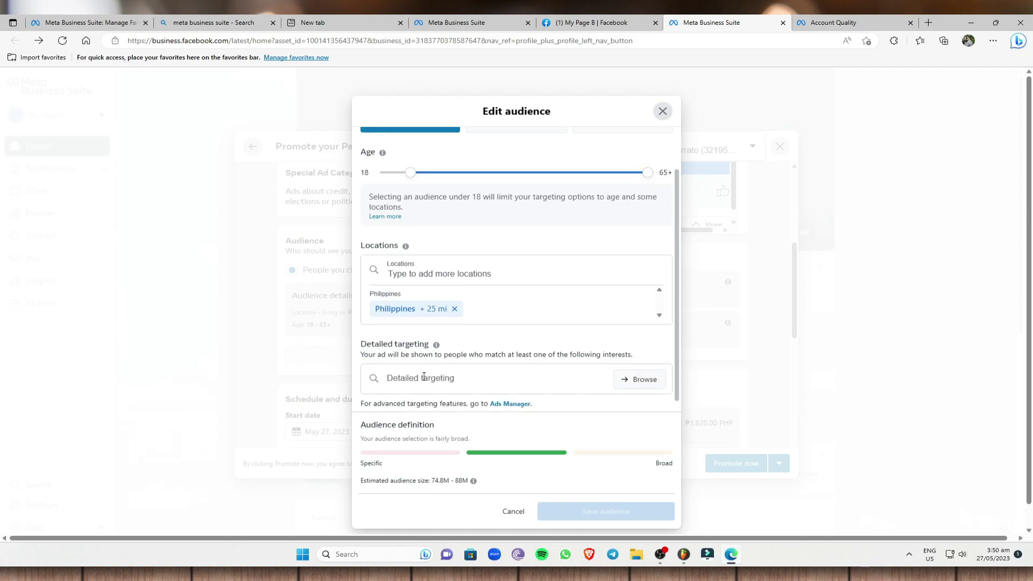
{"action": "scroll", "coordinate": [565, 189], "scroll_direction": "up", "scroll_amount": 2}
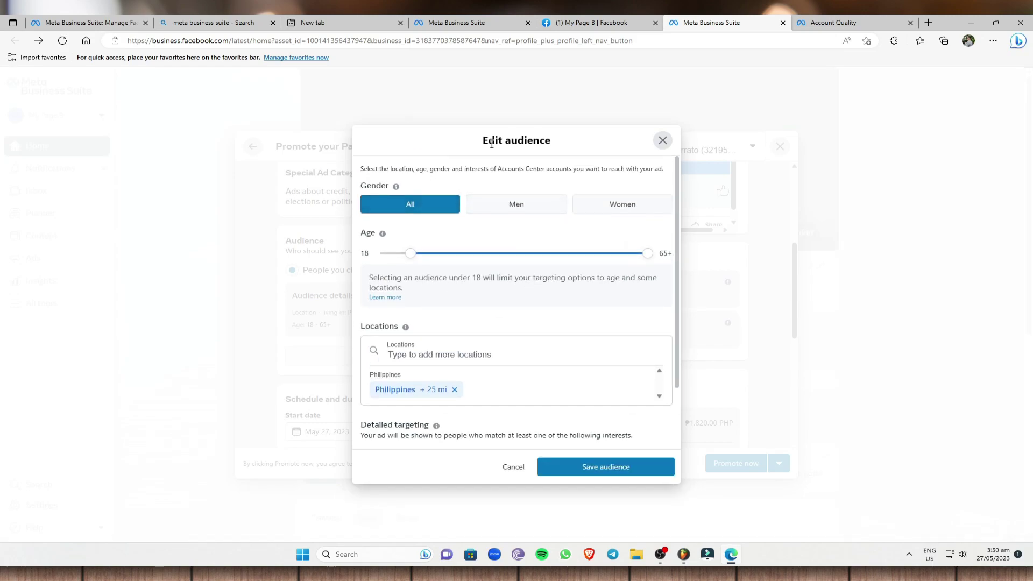
{"action": "left_click_drag", "start_coordinate": [410, 223], "coordinate": [445, 226]}
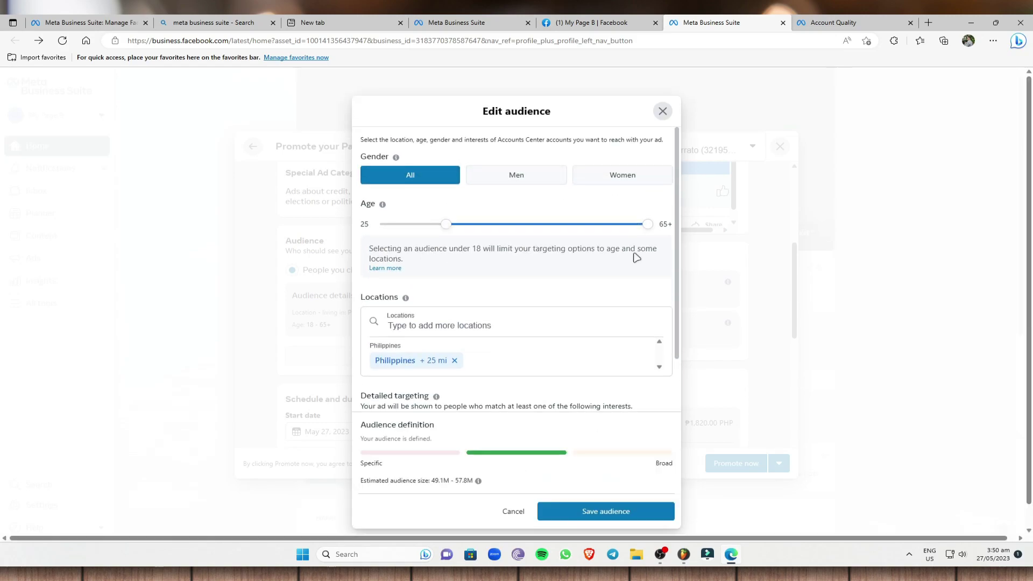
- Pan the location map to the Calbayog and Catbalogan area of Samar
{"action": "scroll", "coordinate": [565, 253], "scroll_direction": "down", "scroll_amount": 1}
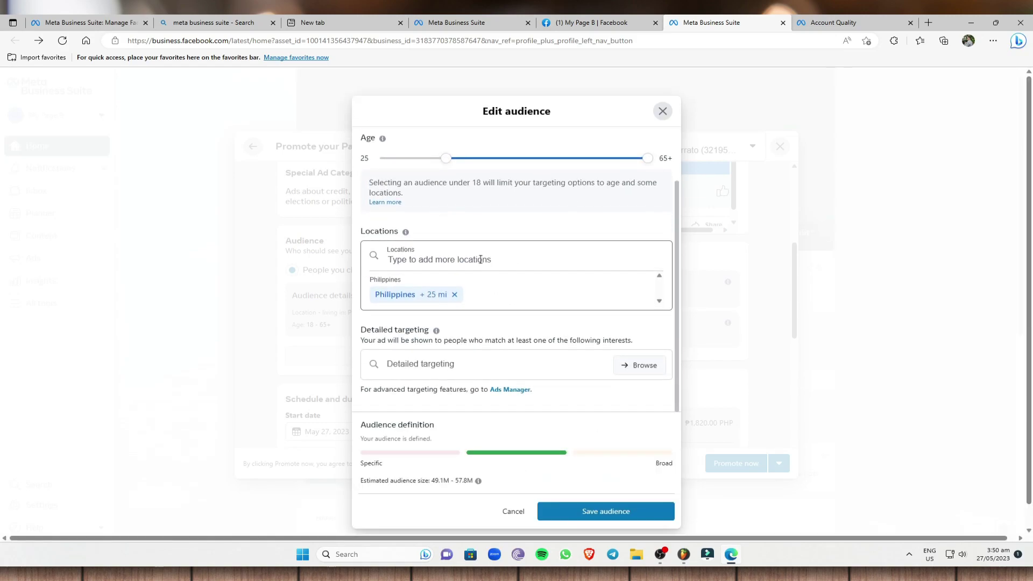
{"action": "left_click", "coordinate": [481, 259]}
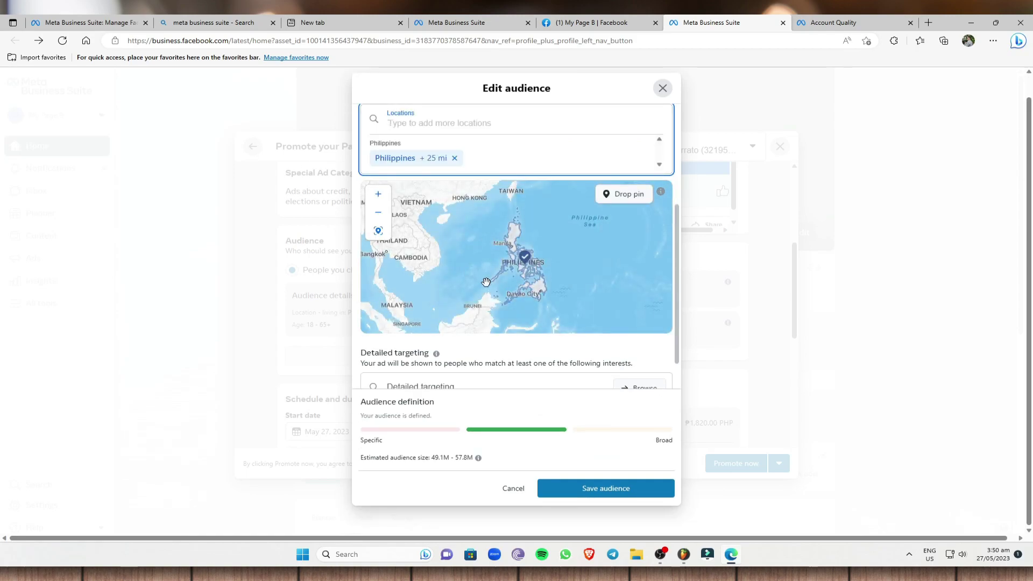
{"action": "scroll", "coordinate": [535, 273], "scroll_direction": "up", "scroll_amount": 4}
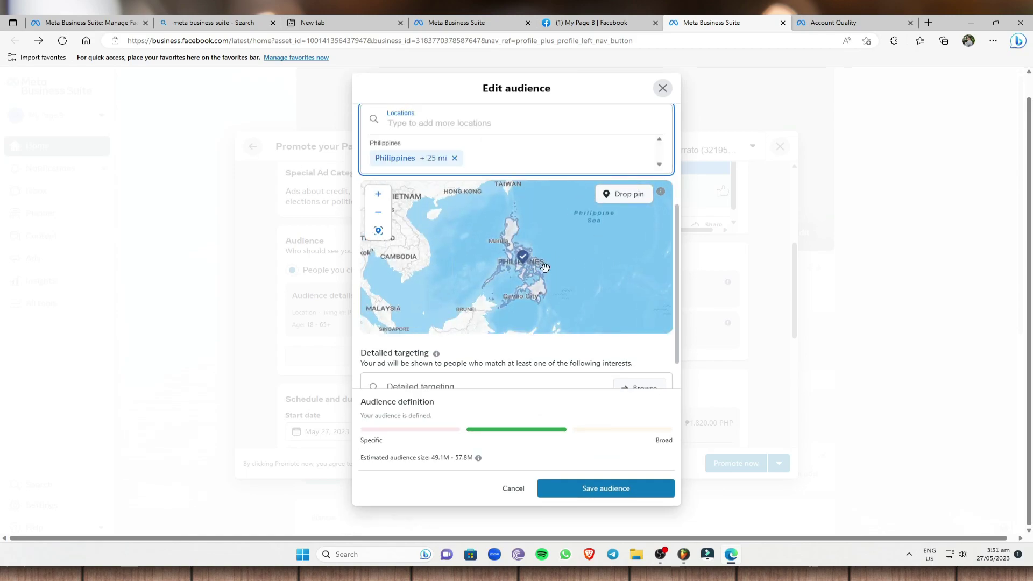
{"action": "left_click_drag", "start_coordinate": [515, 287], "coordinate": [484, 271]}
{"action": "scroll", "coordinate": [485, 271], "scroll_direction": "up", "scroll_amount": 3}
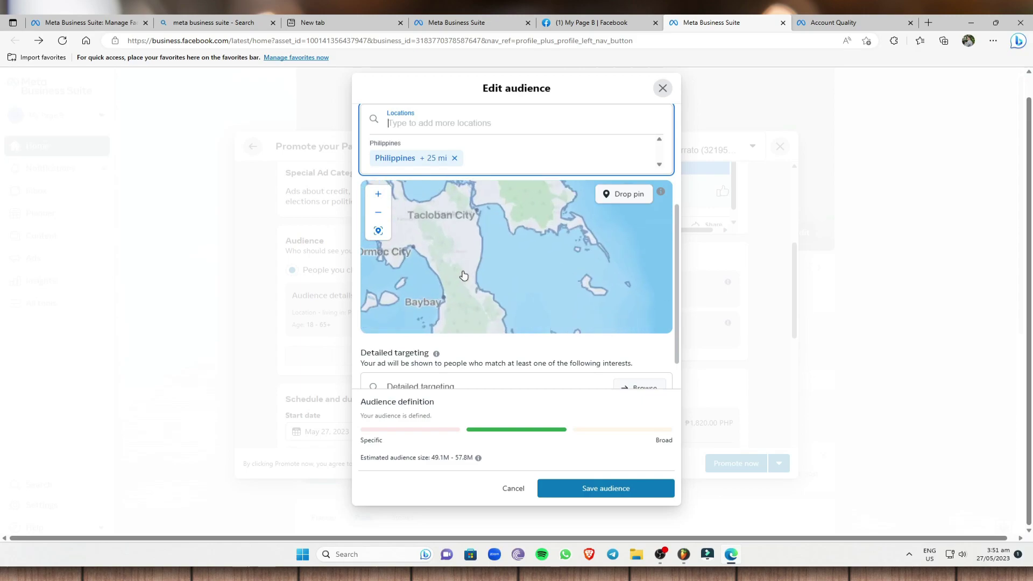
{"action": "left_click_drag", "start_coordinate": [387, 213], "coordinate": [563, 312]}
{"action": "left_click_drag", "start_coordinate": [538, 216], "coordinate": [490, 315]}
- Drop a 5 mi pin just below Calbayog and save the audience
{"action": "left_click", "coordinate": [613, 200]}
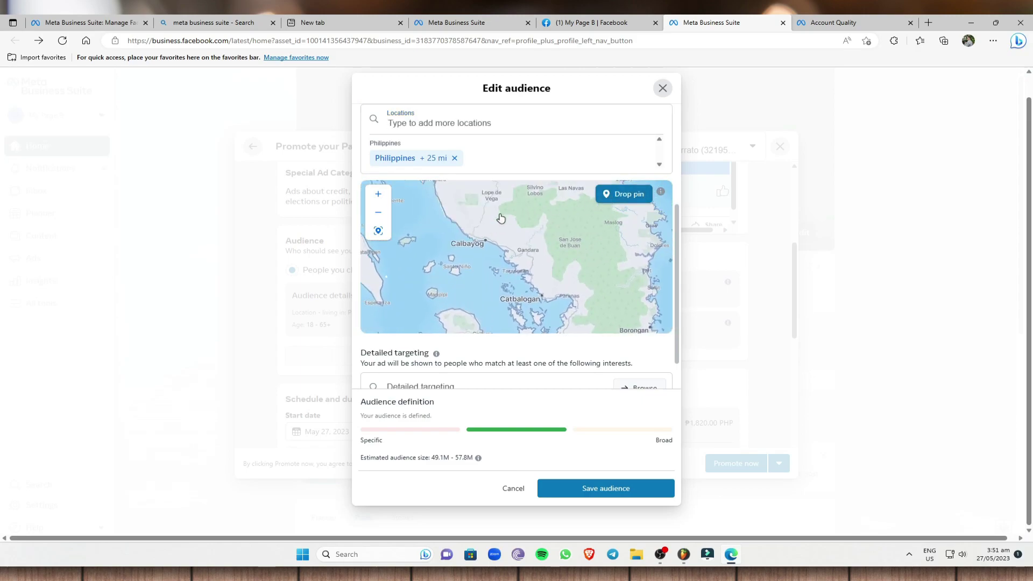
{"action": "left_click", "coordinate": [469, 250]}
{"action": "scroll", "coordinate": [455, 322], "scroll_direction": "down", "scroll_amount": 2}
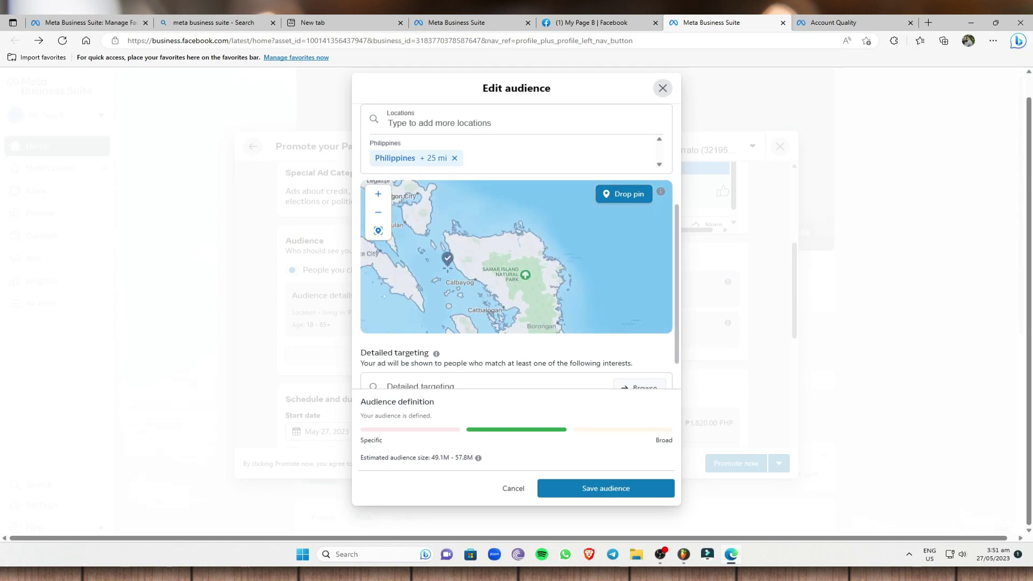
{"action": "left_click", "coordinate": [468, 265]}
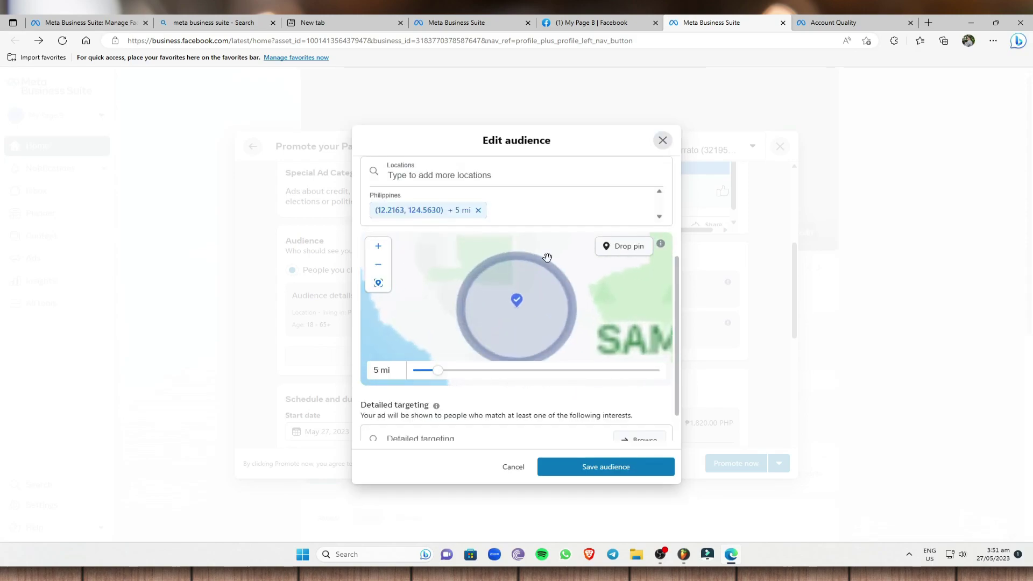
{"action": "left_click", "coordinate": [606, 512]}
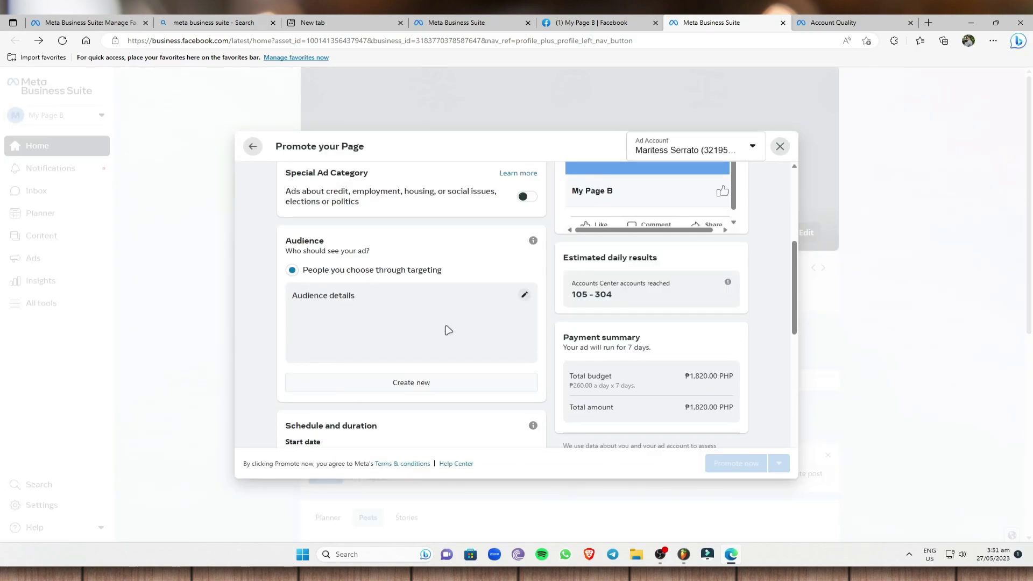
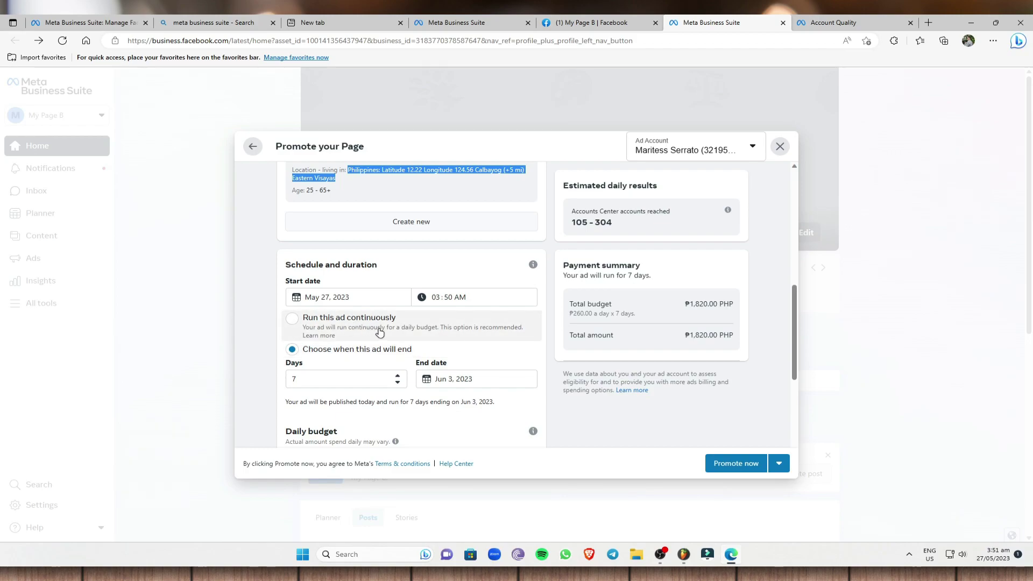
{"action": "left_click", "coordinate": [305, 328]}
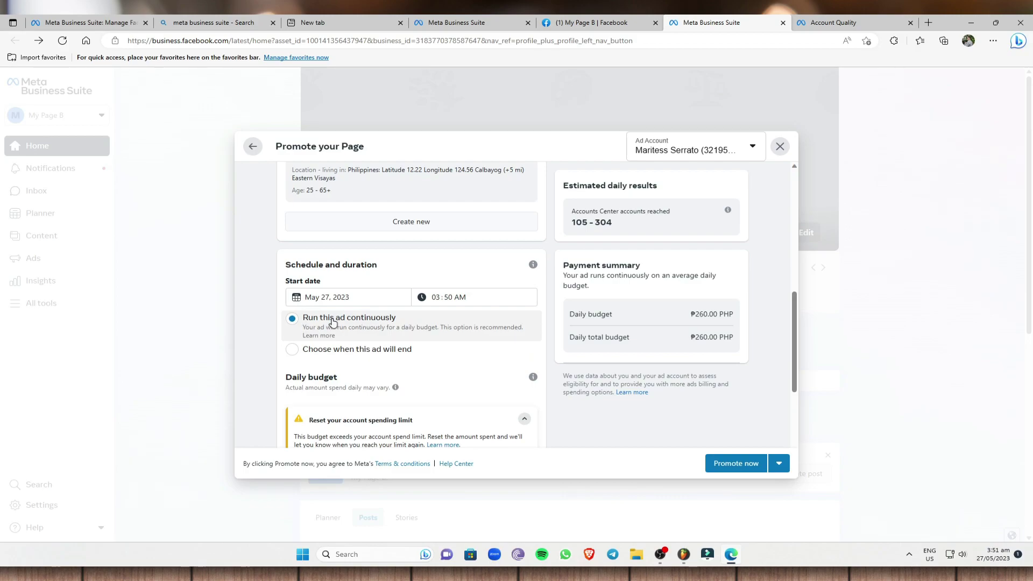
{"action": "left_click", "coordinate": [292, 351]}
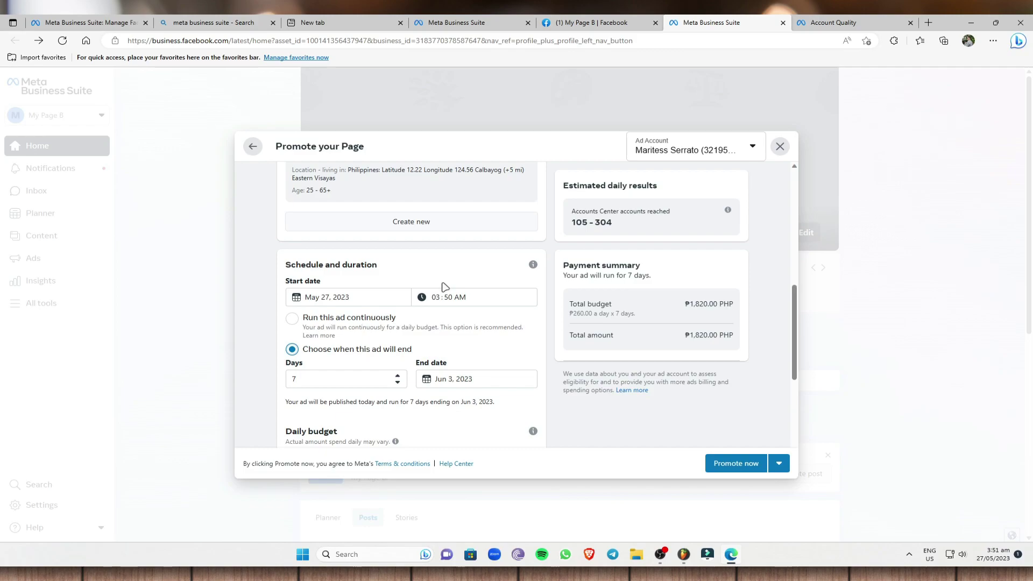
{"action": "scroll", "coordinate": [444, 287], "scroll_direction": "down", "scroll_amount": 3}
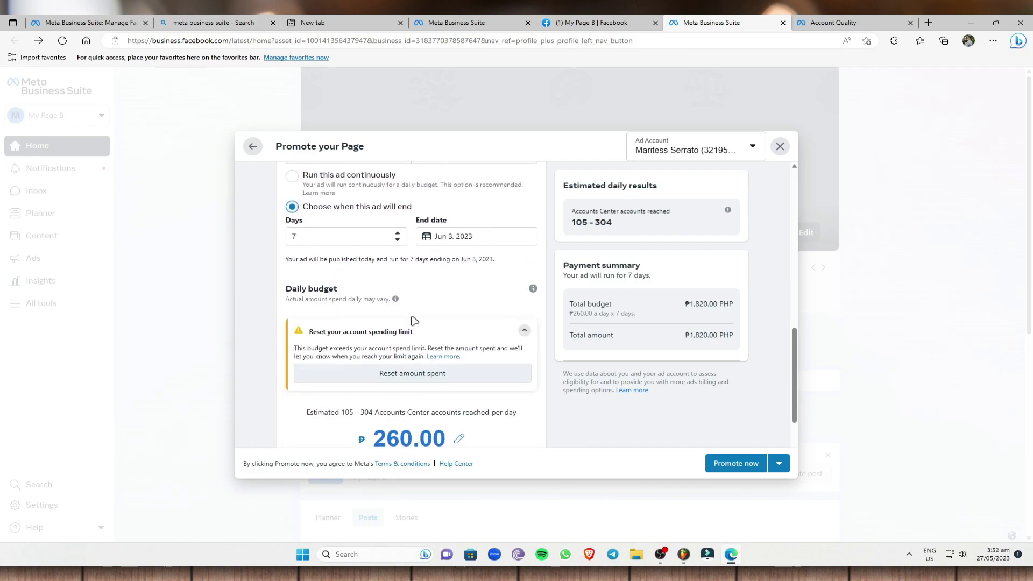
- Extend the Page promotion's duration to 10 days, running until Jun 6, 2023
{"action": "left_click", "coordinate": [397, 233]}
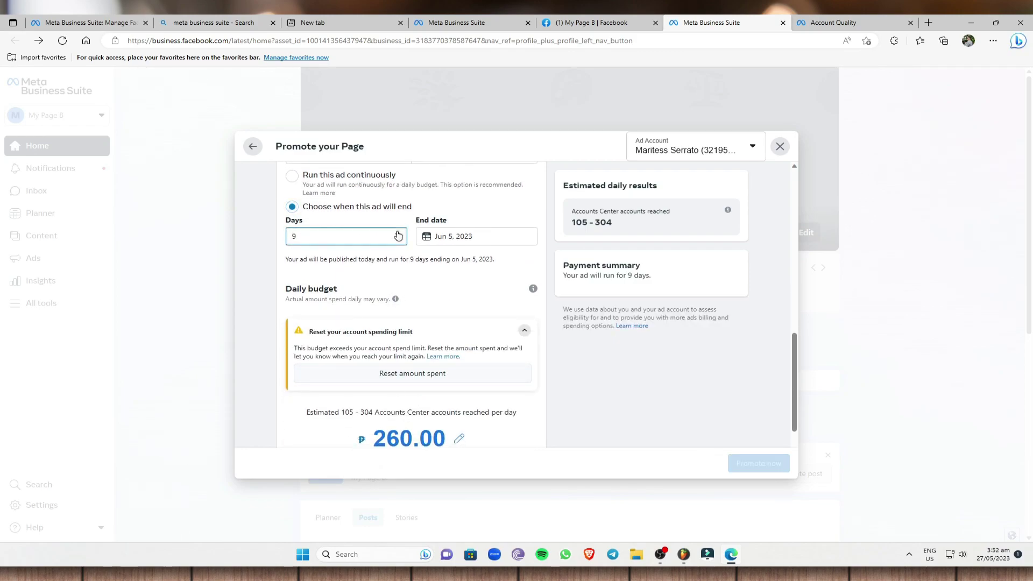
{"action": "left_click", "coordinate": [397, 233]}
{"action": "left_click", "coordinate": [397, 233]}
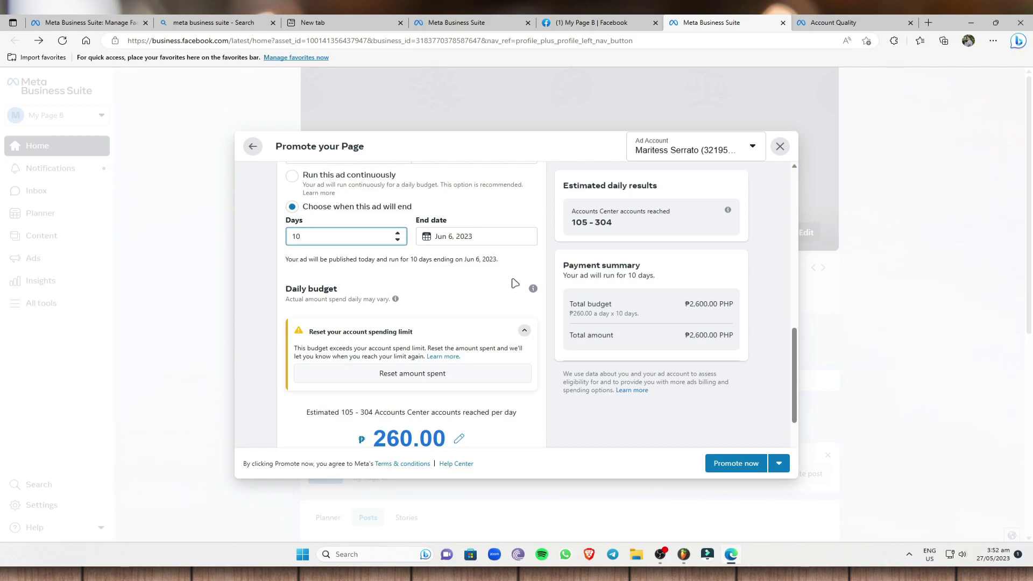
{"action": "scroll", "coordinate": [468, 299], "scroll_direction": "down", "scroll_amount": 2}
{"action": "scroll", "coordinate": [422, 286], "scroll_direction": "up", "scroll_amount": 1}
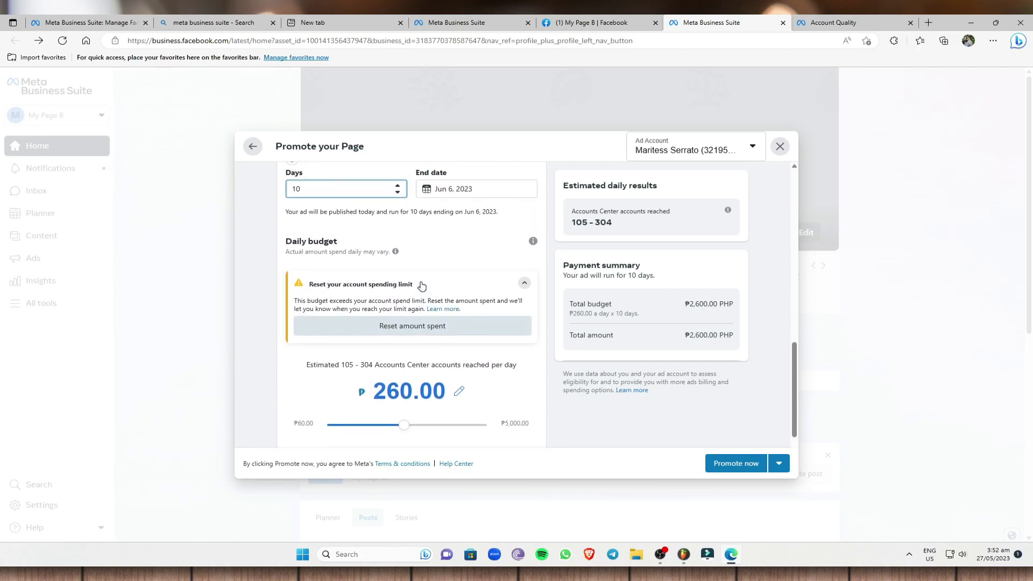
{"action": "scroll", "coordinate": [404, 368], "scroll_direction": "down", "scroll_amount": 1}
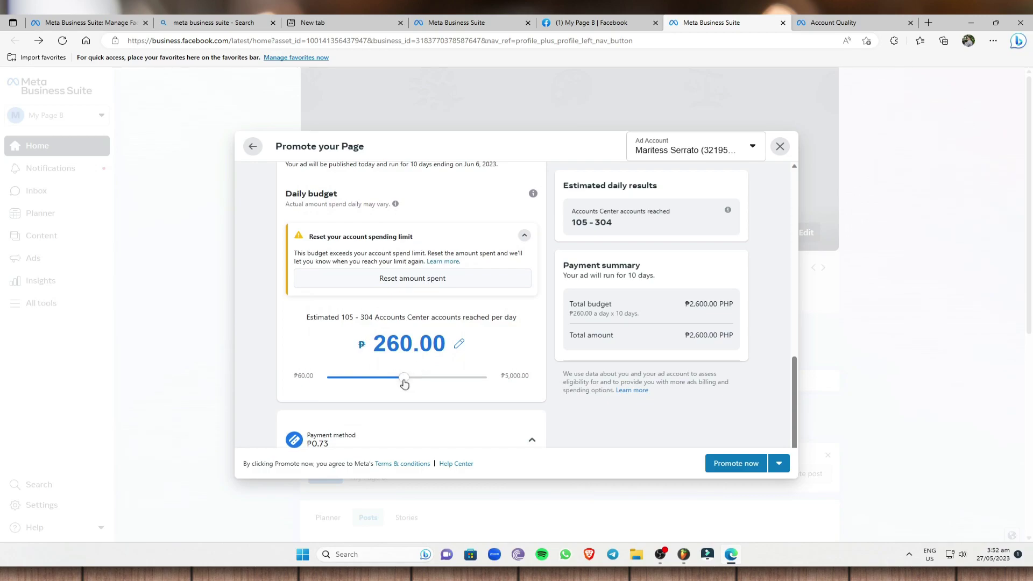
- Set the daily budget to ₱200.00 for a ₱2,000.00 total, then begin adding prepaid funds
{"action": "left_click_drag", "start_coordinate": [408, 380], "coordinate": [437, 379]}
{"action": "left_click_drag", "start_coordinate": [435, 379], "coordinate": [349, 381]}
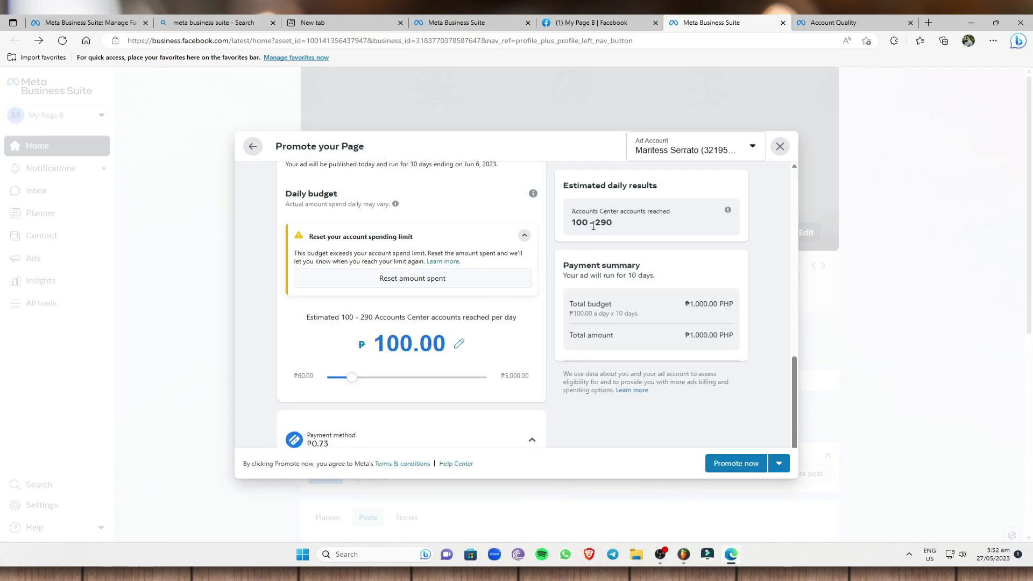
{"action": "left_click", "coordinate": [357, 379]}
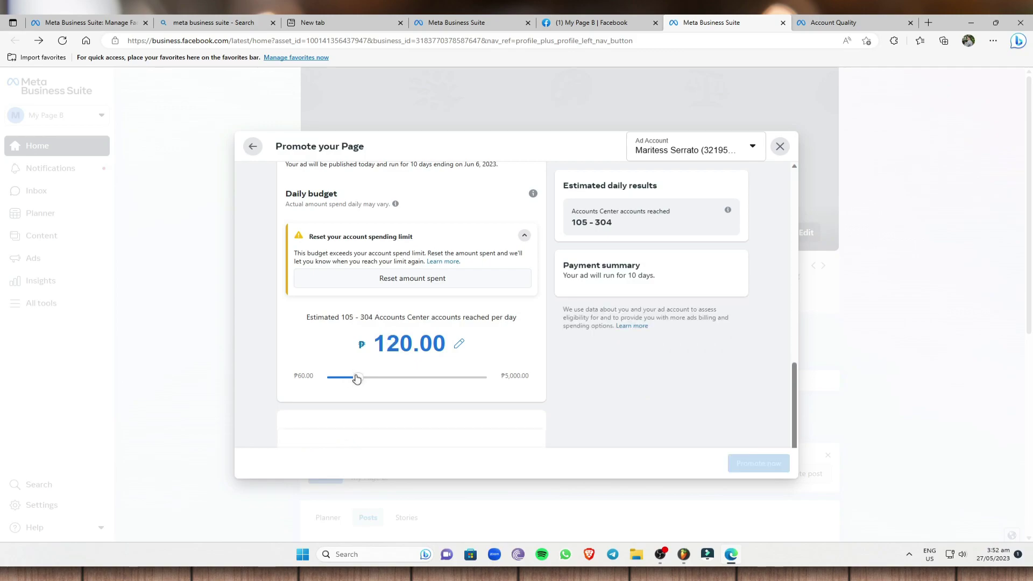
{"action": "left_click_drag", "start_coordinate": [357, 379], "coordinate": [383, 376]}
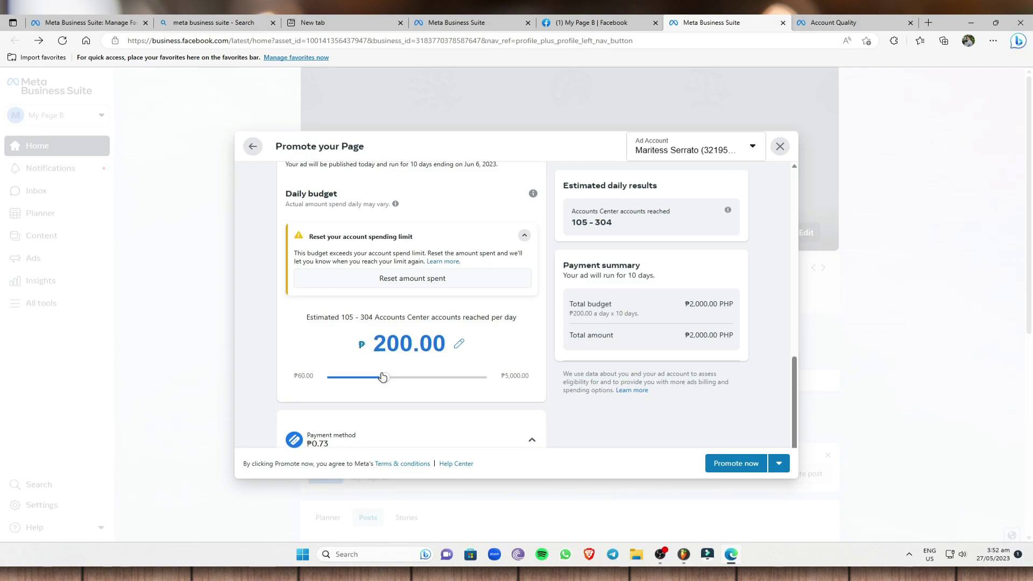
{"action": "scroll", "coordinate": [490, 225], "scroll_direction": "down", "scroll_amount": 1}
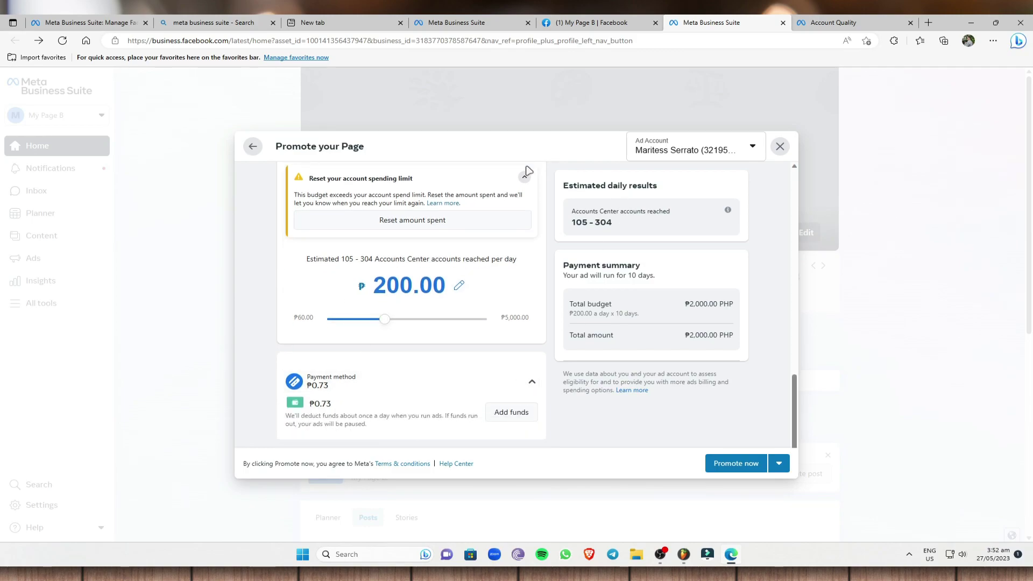
{"action": "left_click", "coordinate": [503, 424]}
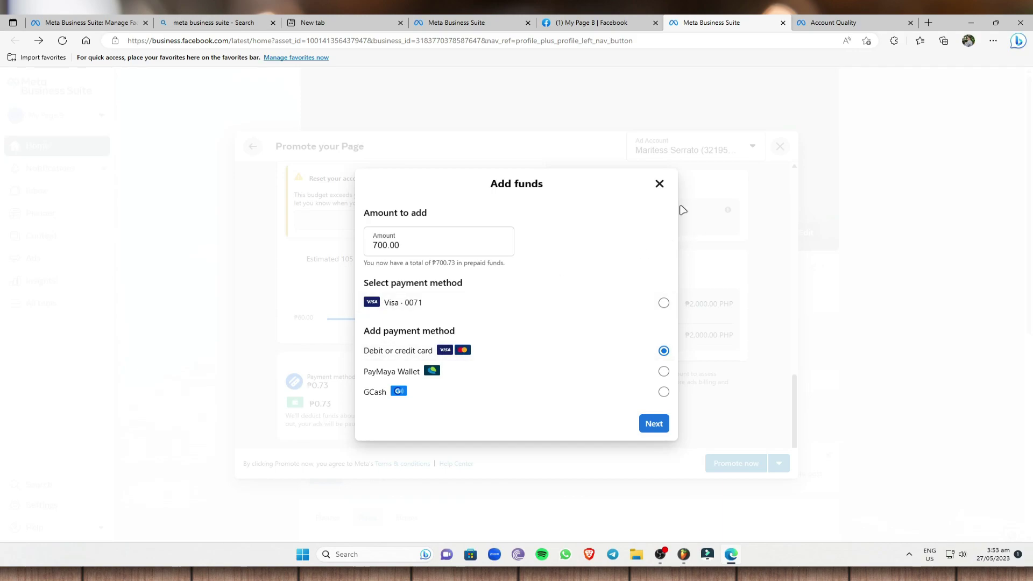
- Clear the prefilled 700.00 top-up and close the Add funds form without paying
{"action": "left_click_drag", "start_coordinate": [426, 257], "coordinate": [295, 228]}
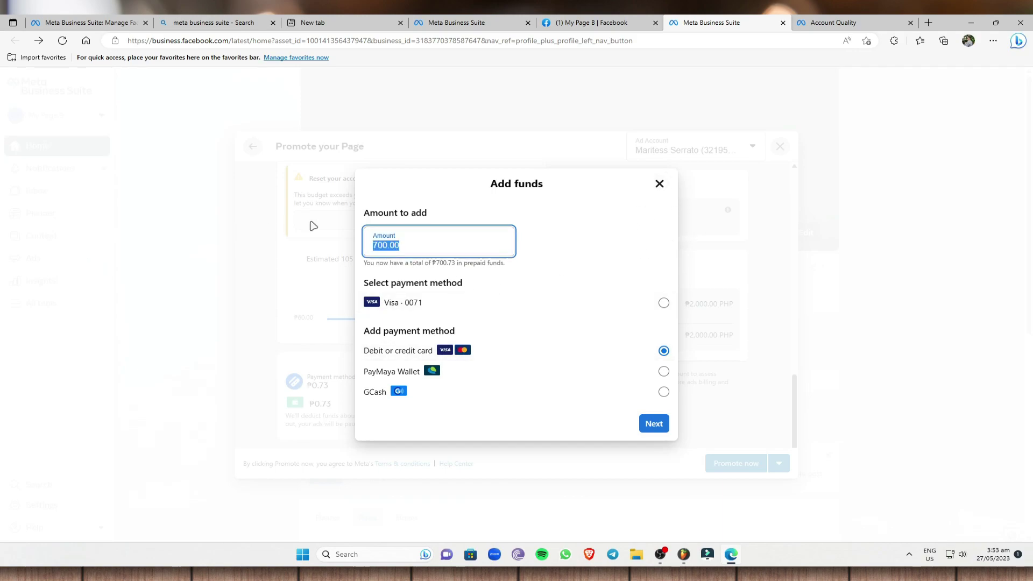
{"action": "key", "text": "BackSpace"}
{"action": "left_click", "coordinate": [660, 183]}
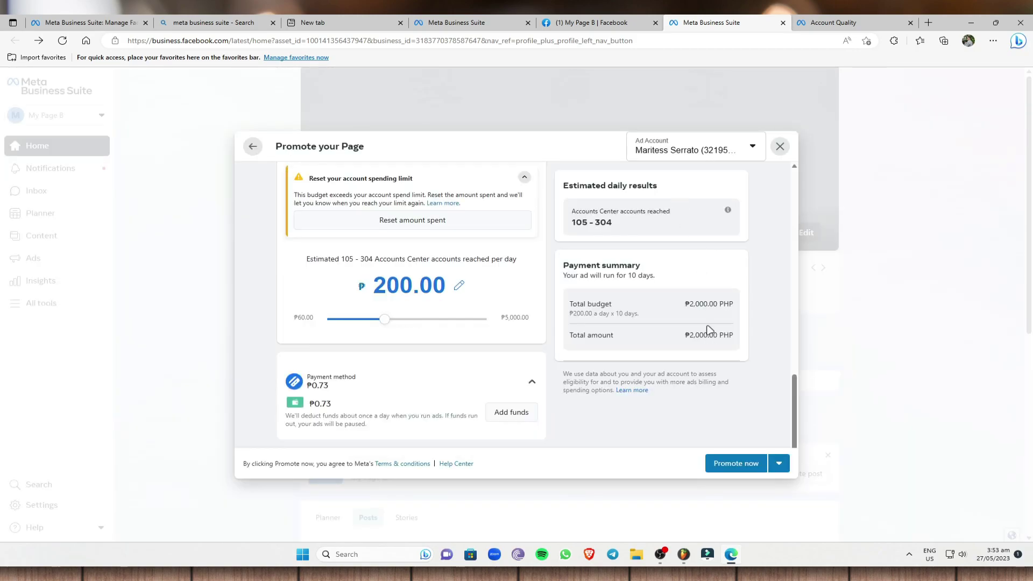
{"action": "left_click_drag", "start_coordinate": [687, 305], "coordinate": [738, 306]}
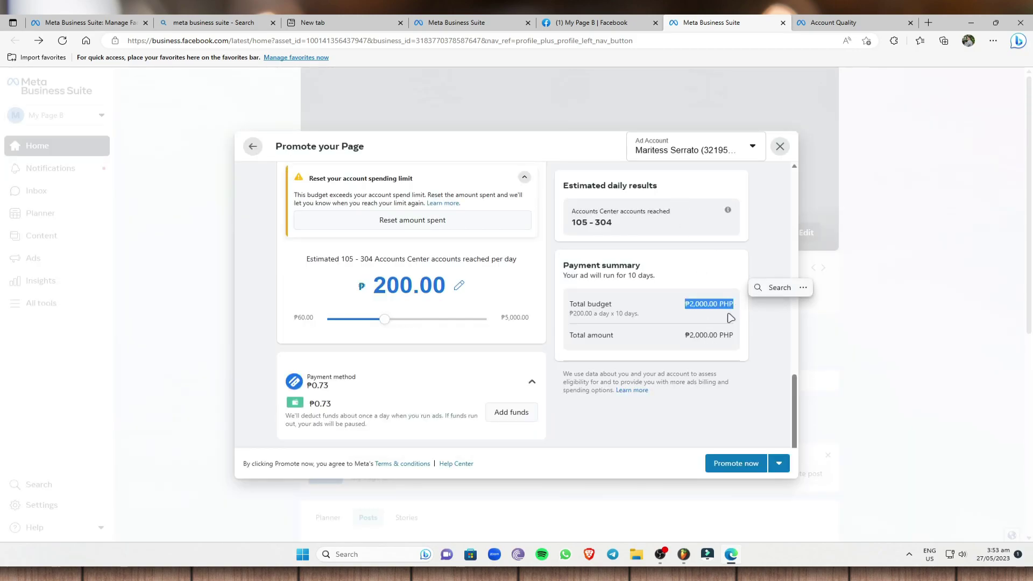
{"action": "left_click", "coordinate": [736, 310]}
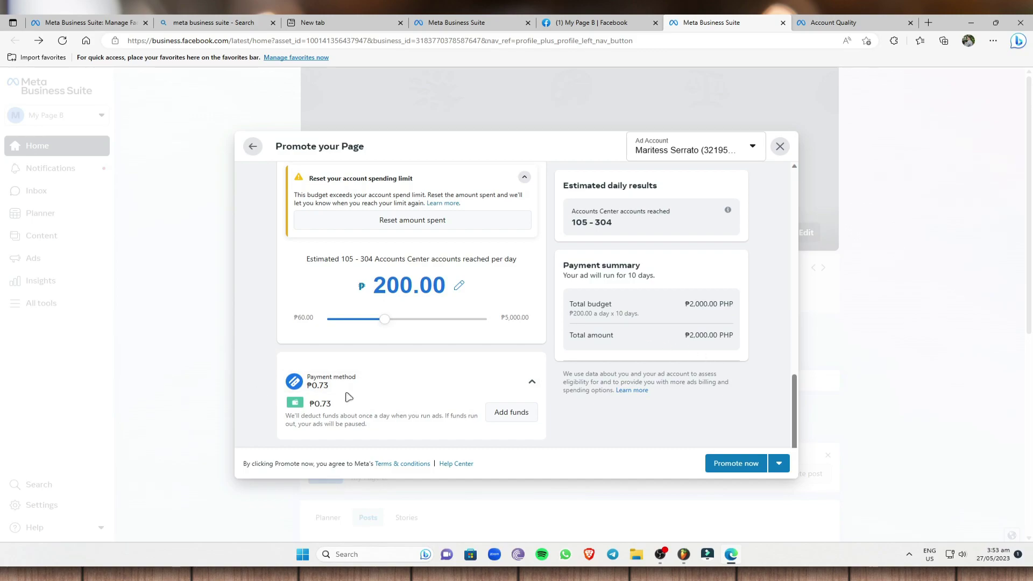
- Reopen Add funds, enter 2000, and continue with a new debit or credit card
{"action": "left_click", "coordinate": [500, 417]}
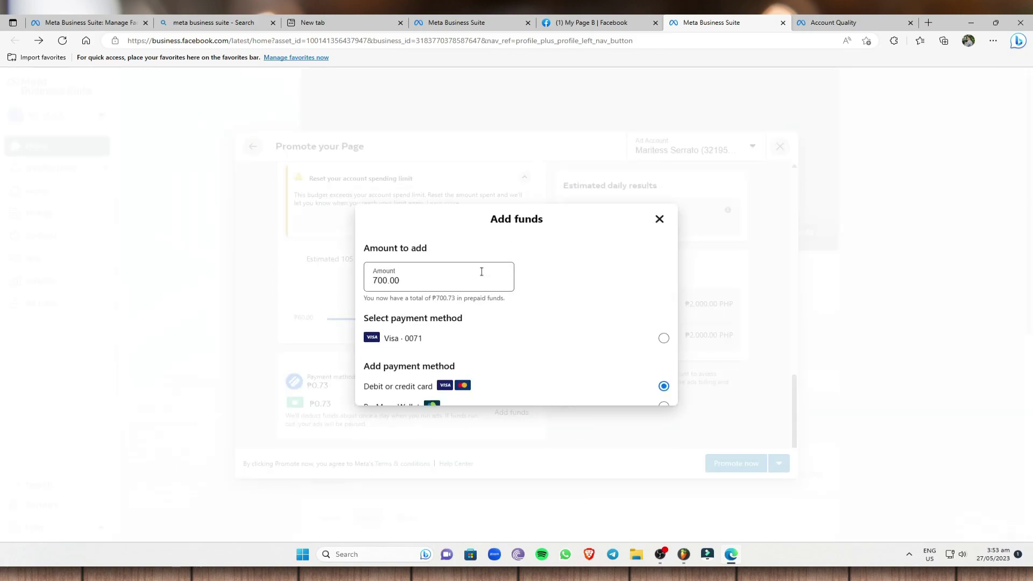
{"action": "type", "text": "2000"}
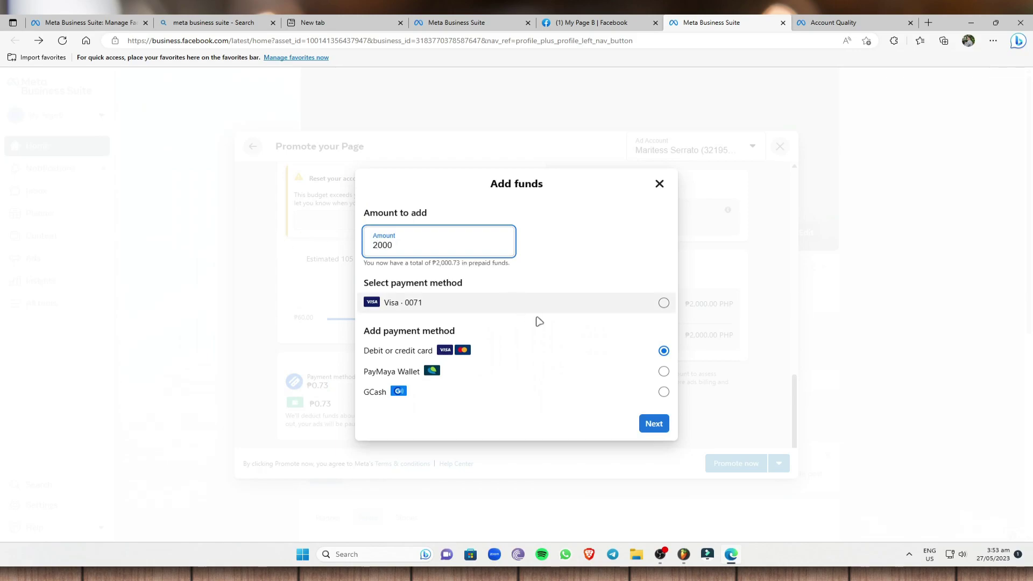
{"action": "left_click", "coordinate": [663, 351]}
{"action": "left_click", "coordinate": [654, 424]}
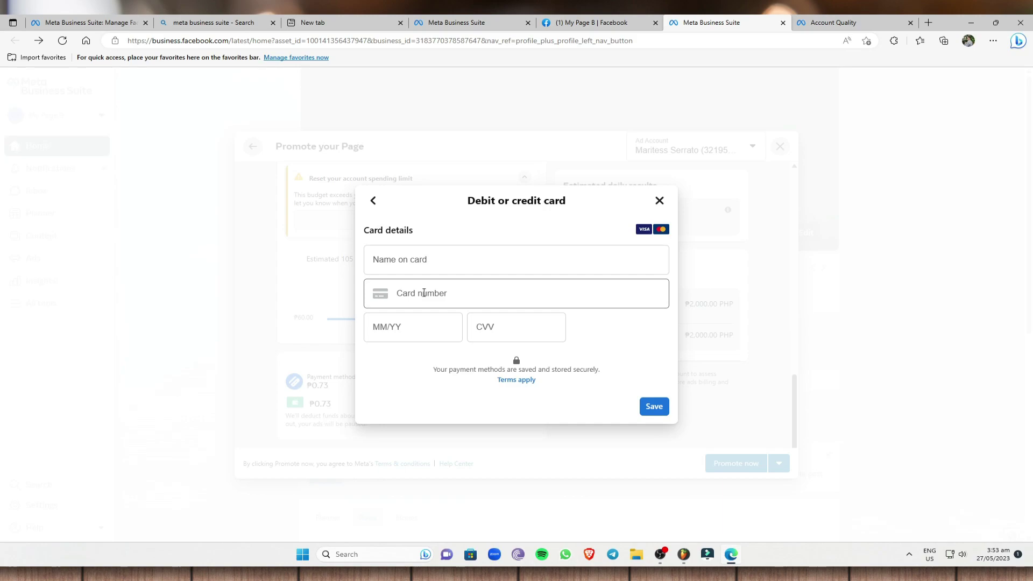
- Leave the card expiry and CVV blank, close the card form, and exit the promotion setup
{"action": "left_click", "coordinate": [406, 326]}
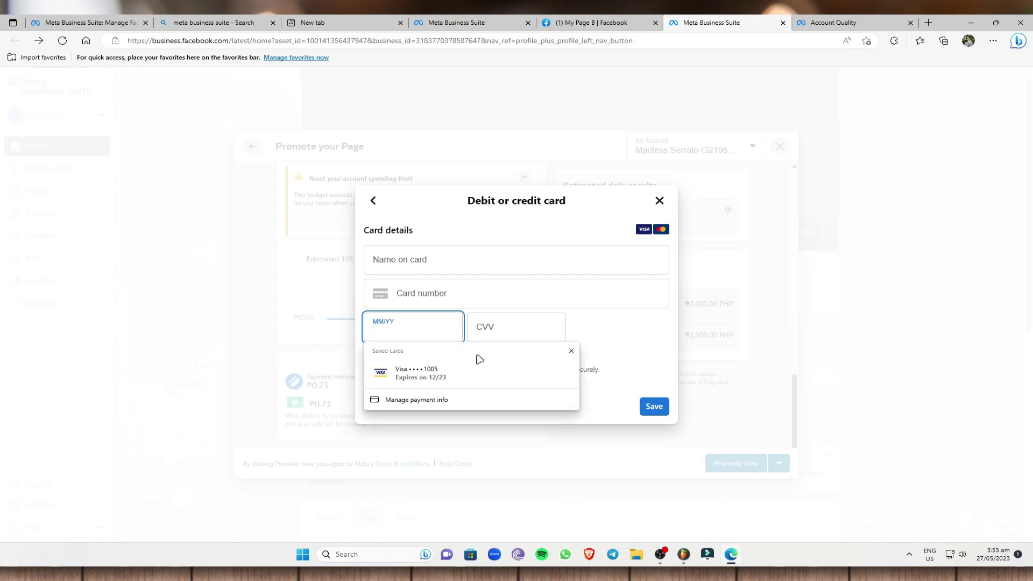
{"action": "left_click", "coordinate": [533, 317]}
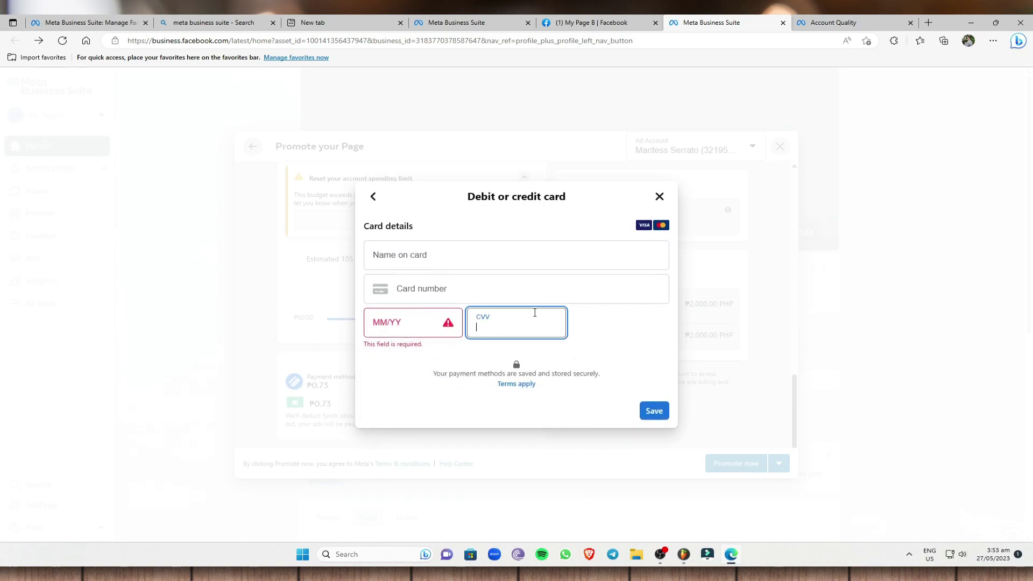
{"action": "left_click", "coordinate": [660, 196]}
{"action": "left_click", "coordinate": [780, 147]}
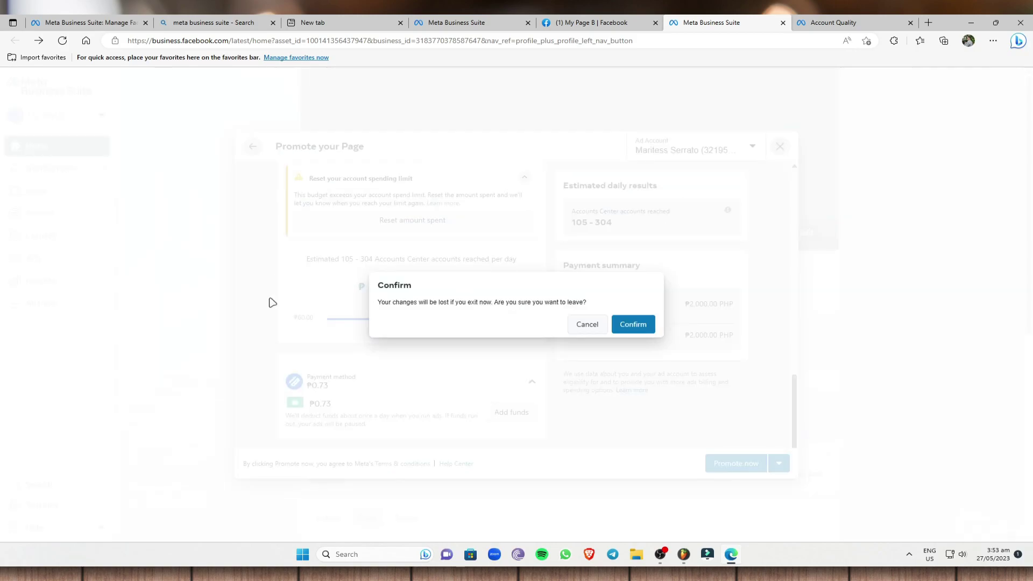
- Confirm discarding the promotion, switch to the dental clinic's Page, and open its Ads summary
{"action": "left_click", "coordinate": [625, 325]}
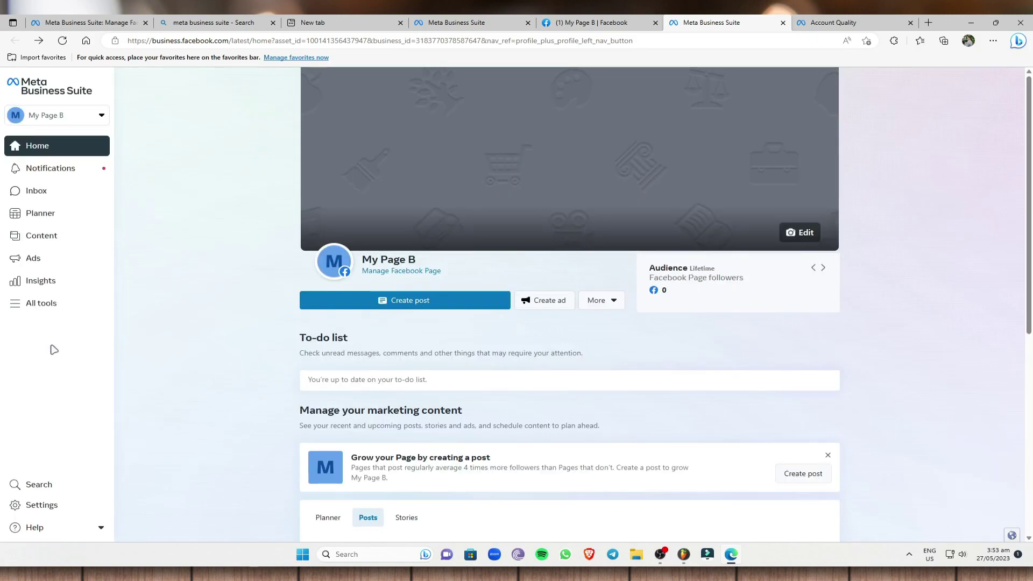
{"action": "left_click", "coordinate": [58, 117]}
{"action": "left_click", "coordinate": [122, 305]}
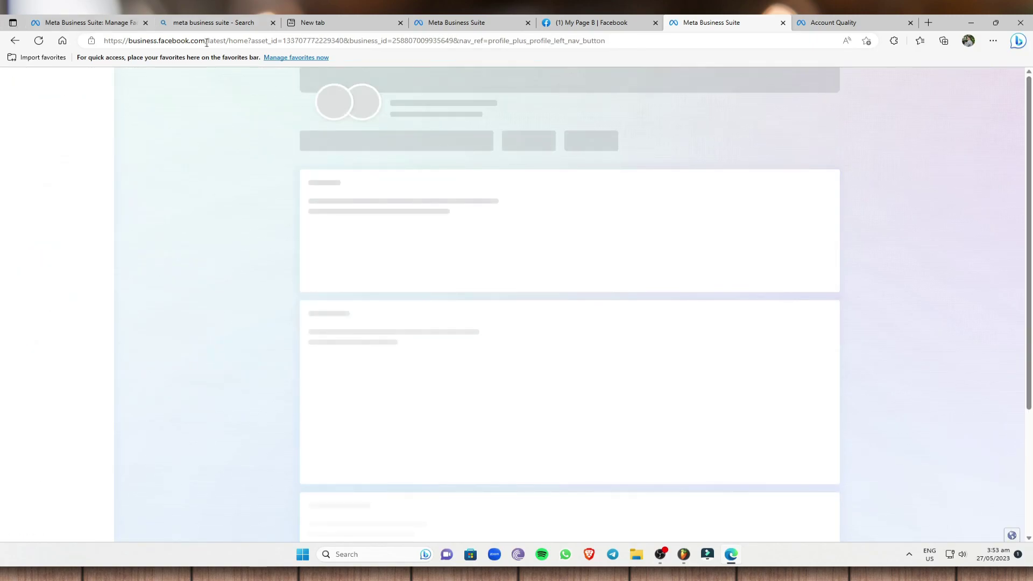
{"action": "left_click", "coordinate": [55, 262]}
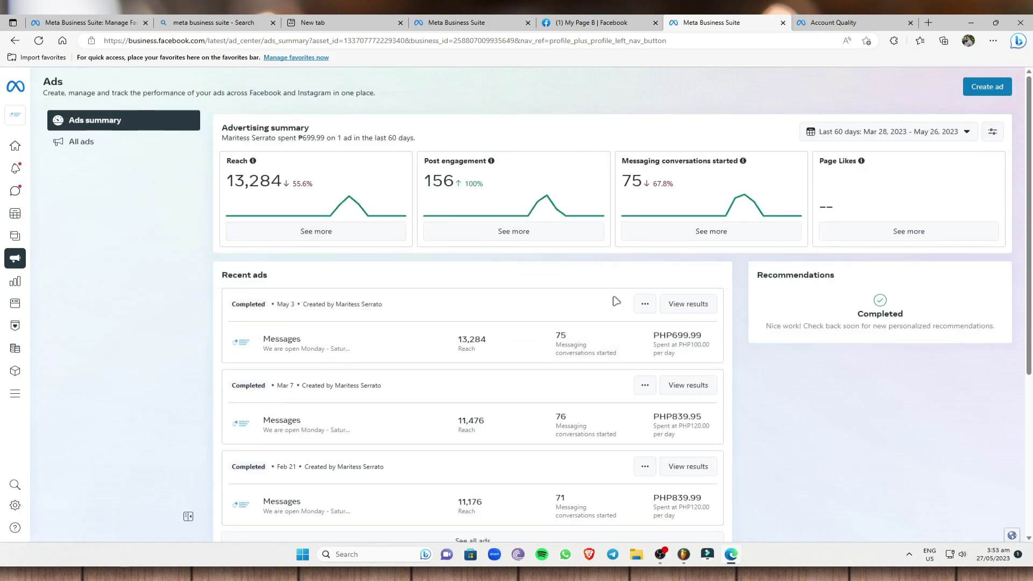
- Scroll through the dental clinic's Recent ads and view the full list of past ads
{"action": "left_click_drag", "start_coordinate": [223, 278], "coordinate": [274, 278]}
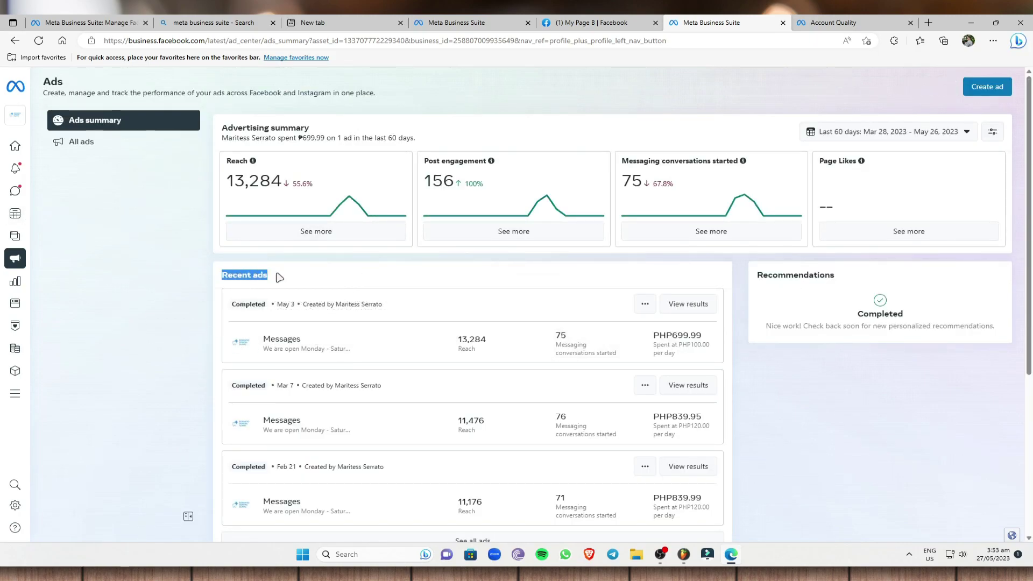
{"action": "scroll", "coordinate": [323, 291], "scroll_direction": "down", "scroll_amount": 3}
{"action": "scroll", "coordinate": [312, 304], "scroll_direction": "up", "scroll_amount": 3}
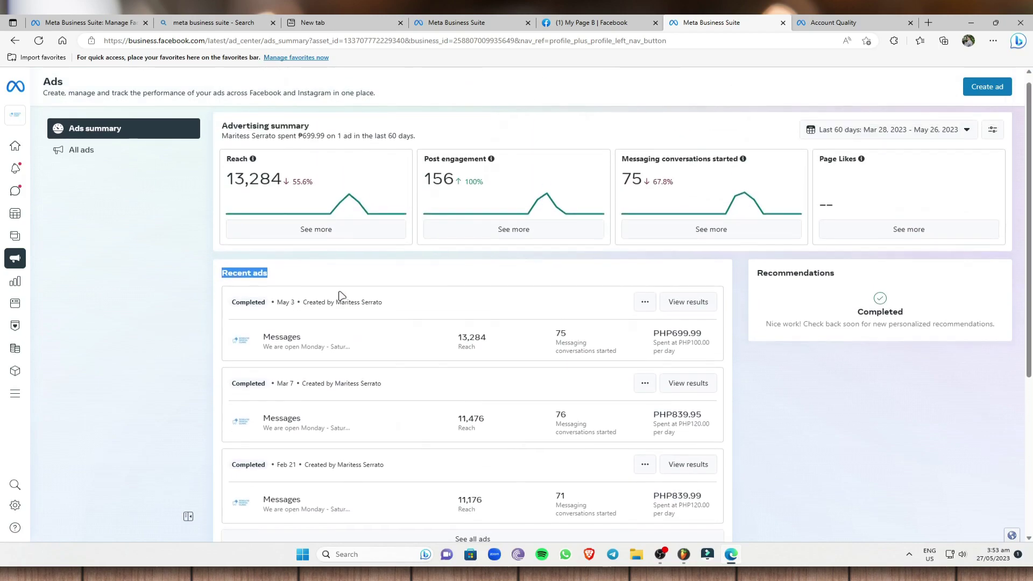
{"action": "scroll", "coordinate": [592, 361], "scroll_direction": "down", "scroll_amount": 1}
{"action": "scroll", "coordinate": [463, 390], "scroll_direction": "down", "scroll_amount": 3}
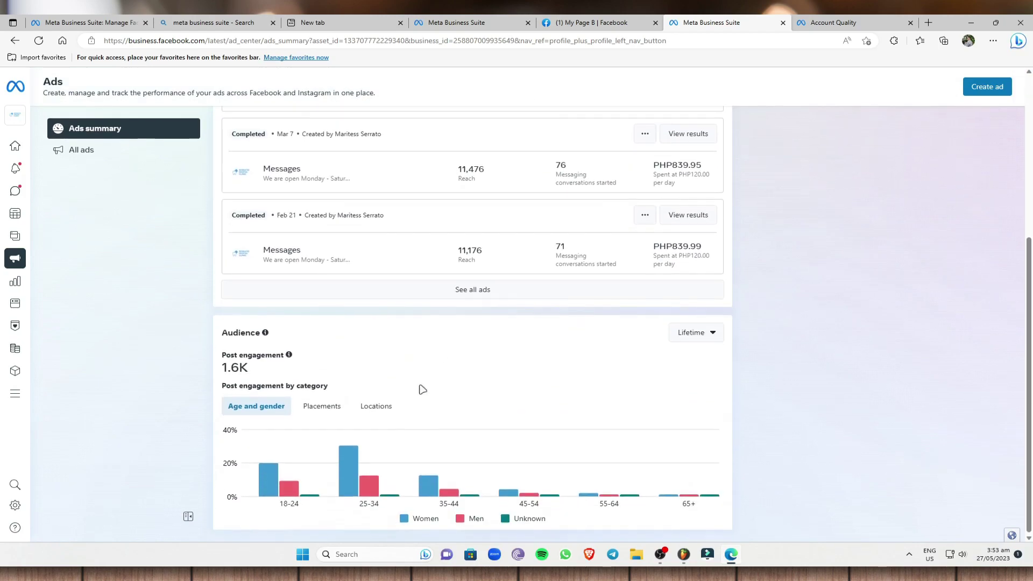
{"action": "scroll", "coordinate": [422, 339], "scroll_direction": "up", "scroll_amount": 4}
{"action": "scroll", "coordinate": [511, 457], "scroll_direction": "down", "scroll_amount": 2}
{"action": "left_click", "coordinate": [500, 409]}
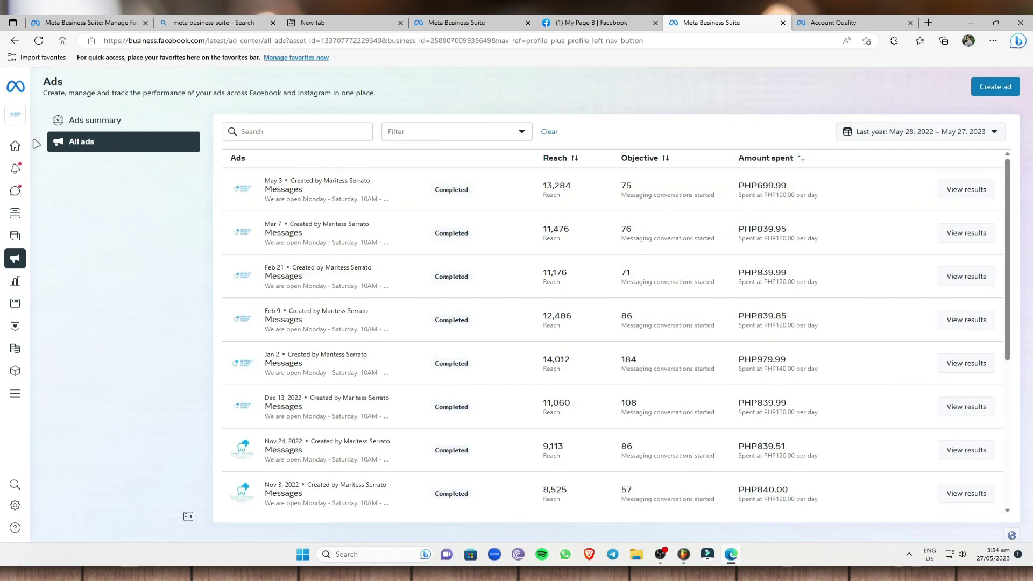
- Go back to the business home and switch the account to My Page B
{"action": "left_click", "coordinate": [33, 145]}
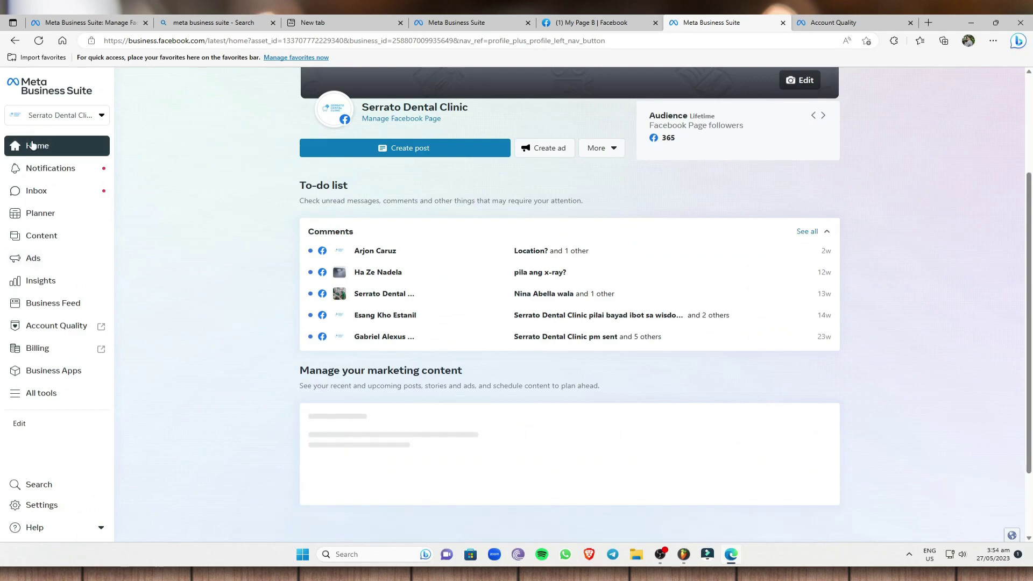
{"action": "left_click", "coordinate": [64, 116]}
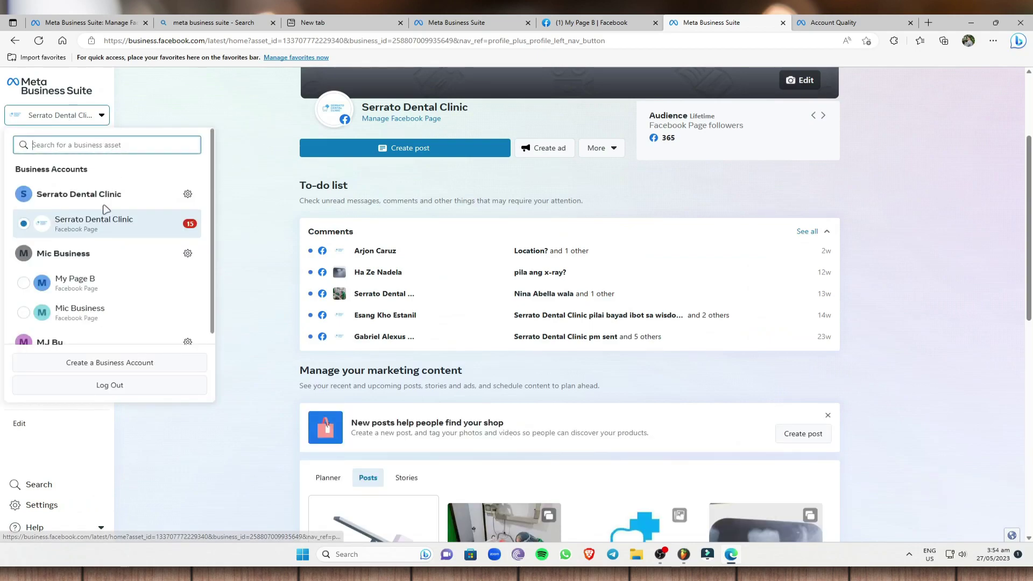
{"action": "scroll", "coordinate": [111, 280], "scroll_direction": "down", "scroll_amount": 1}
{"action": "left_click", "coordinate": [112, 274]}
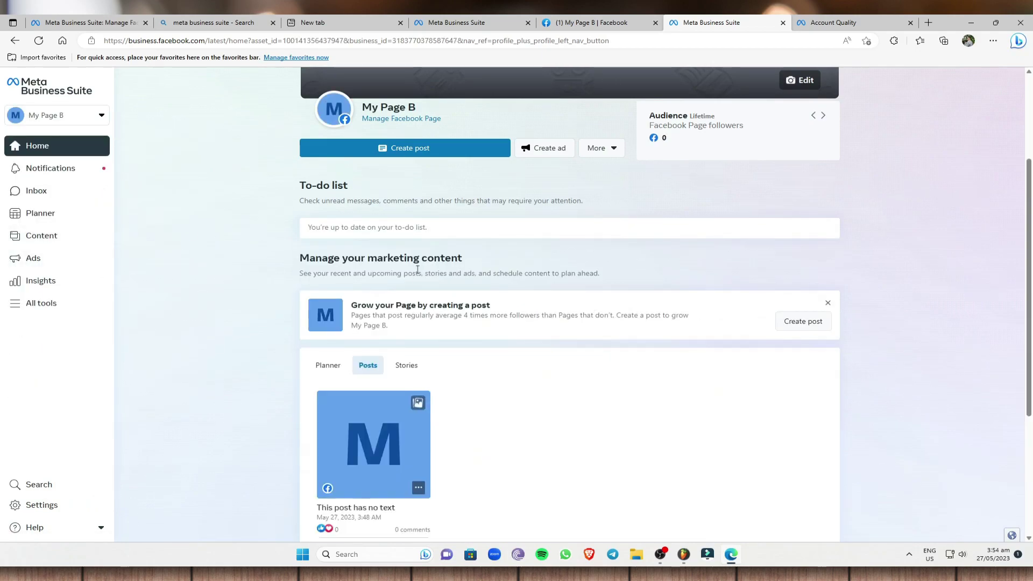